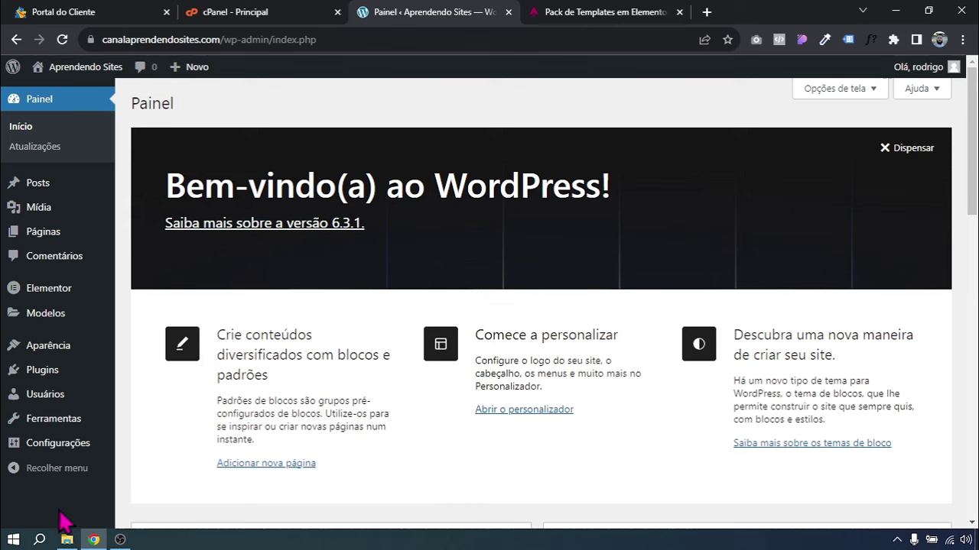
- Look over the template folders in File Explorer, then switch to the browser and browse the template gallery carousel on the aprendendosites.com/templates page
left_click(67, 540)
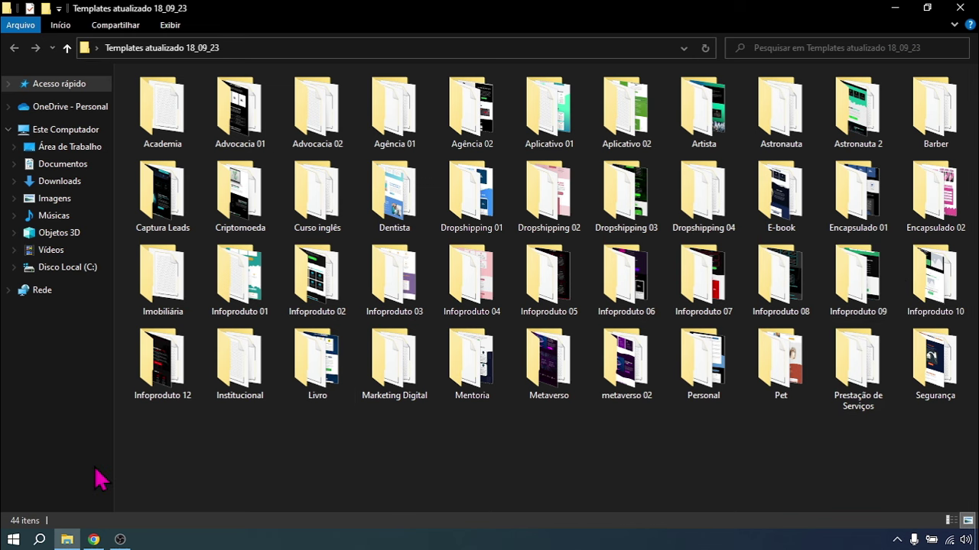
left_click(94, 540)
left_click(569, 11)
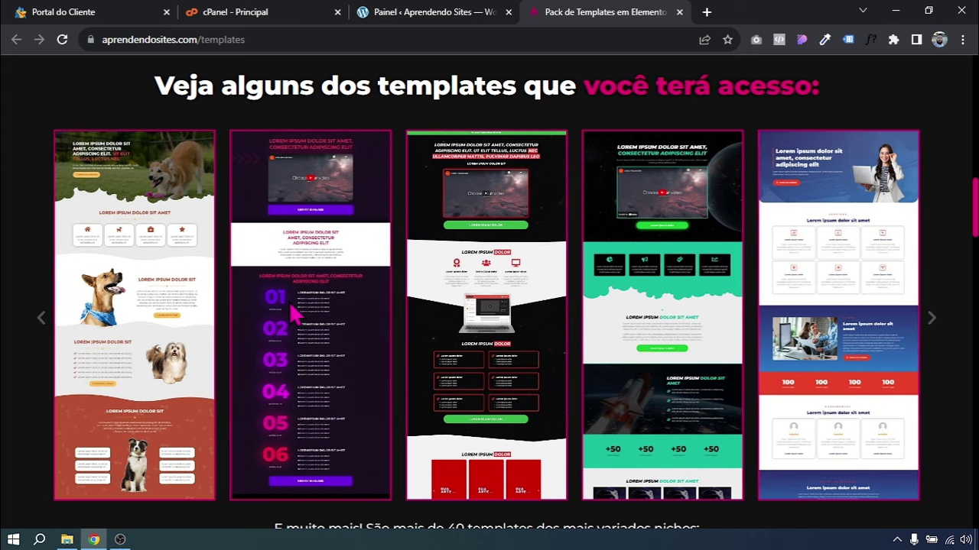
left_click_drag(289, 301, 61, 313)
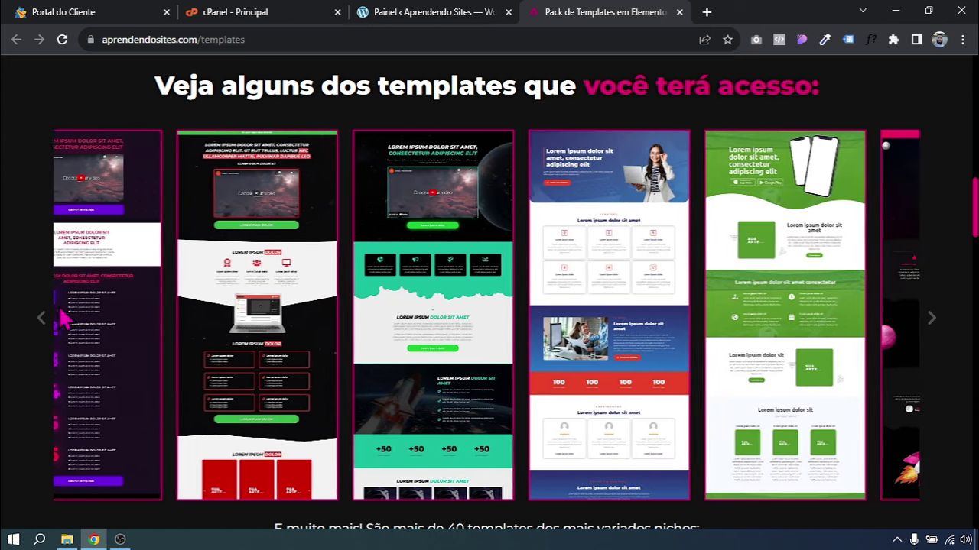
left_click_drag(356, 313, 33, 328)
left_click_drag(417, 341, 109, 349)
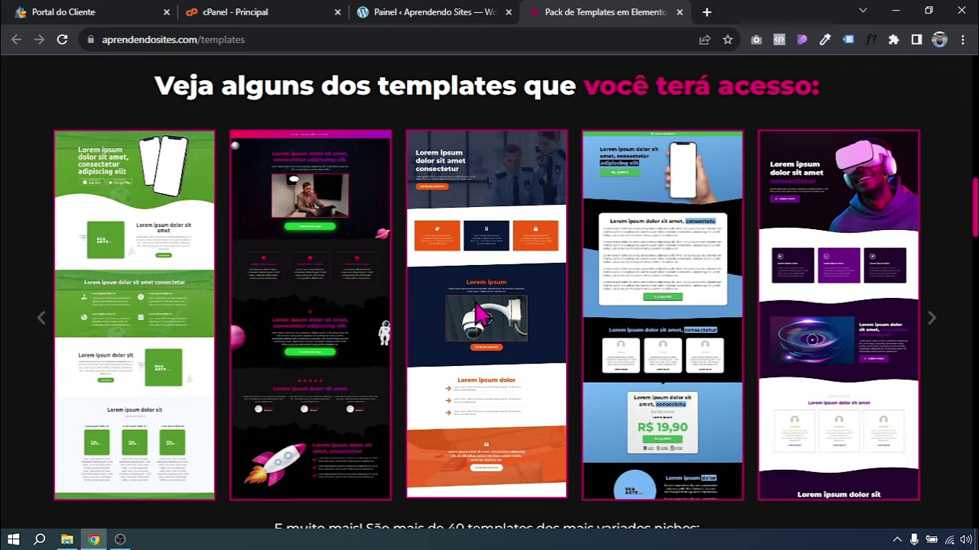
left_click_drag(480, 314, 147, 374)
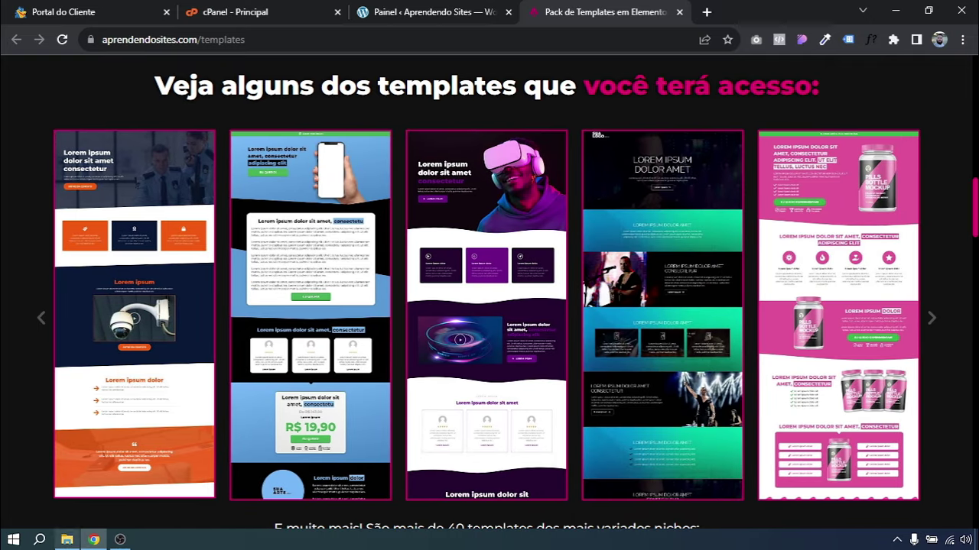
- Switch to File Explorer, open the Curso inglês folder, view its page screenshot image up close, and close the image
key("alt+Tab")
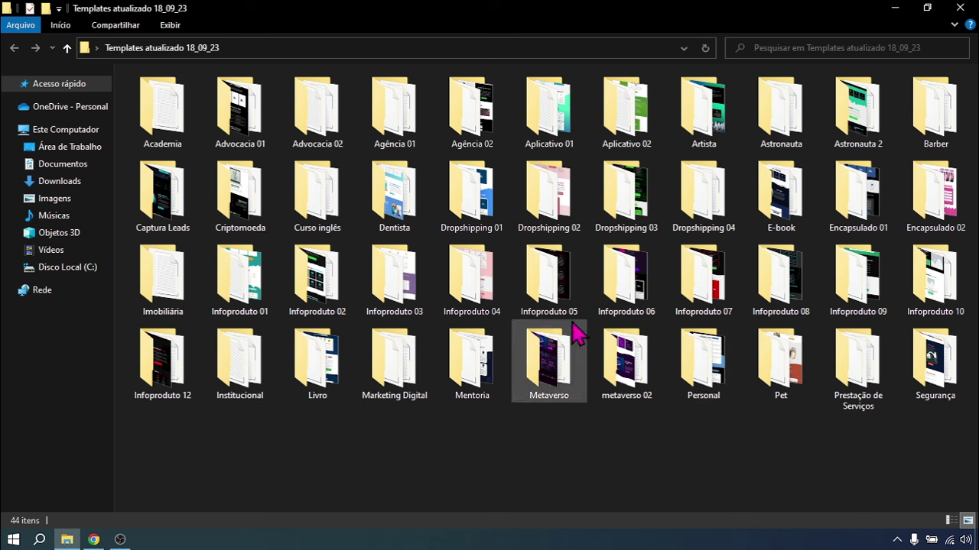
double_click(334, 246)
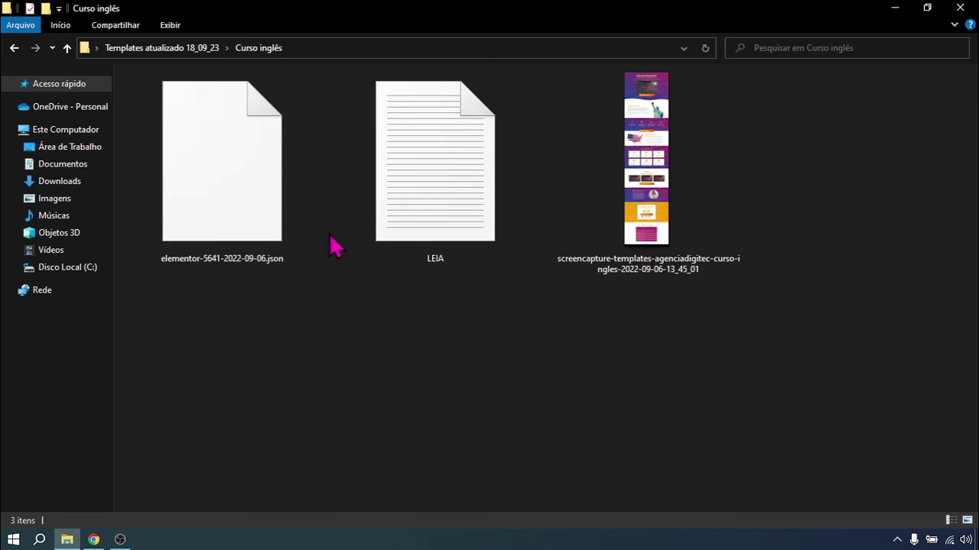
double_click(623, 185)
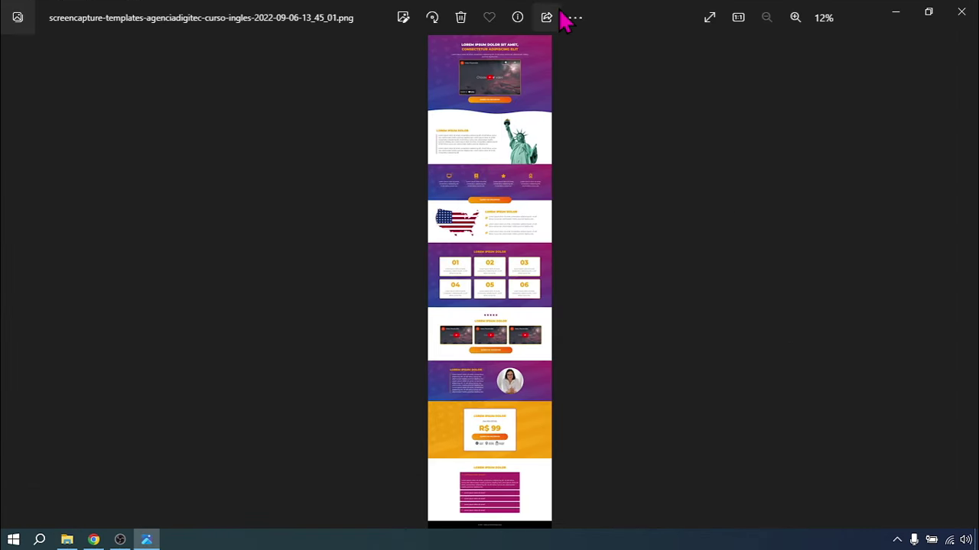
scroll(511, 130, "up", 5)
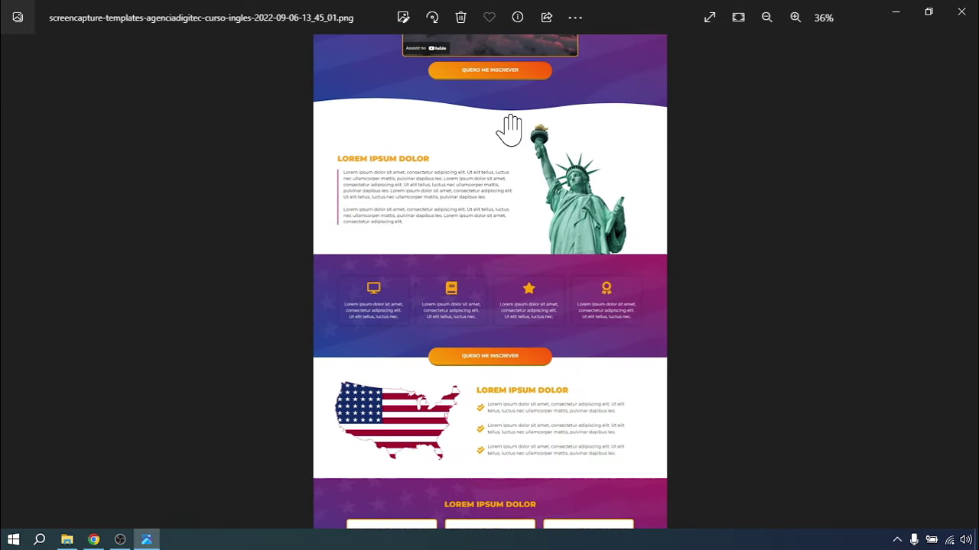
scroll(511, 130, "down", 10)
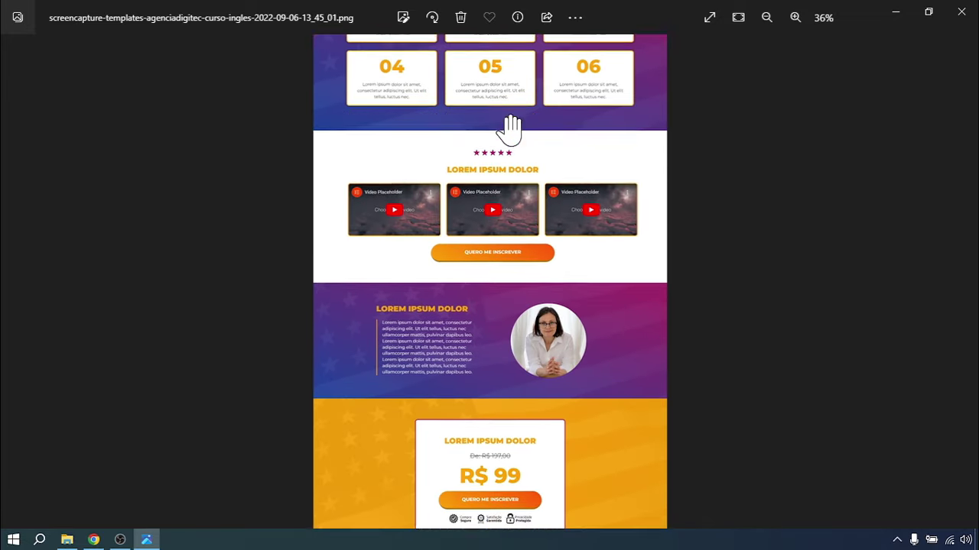
left_click(961, 10)
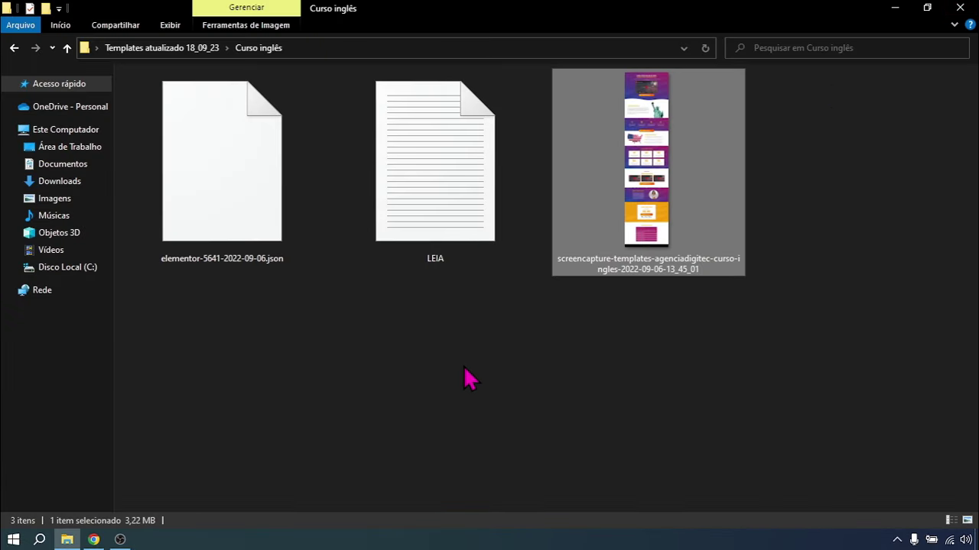
left_click(236, 211)
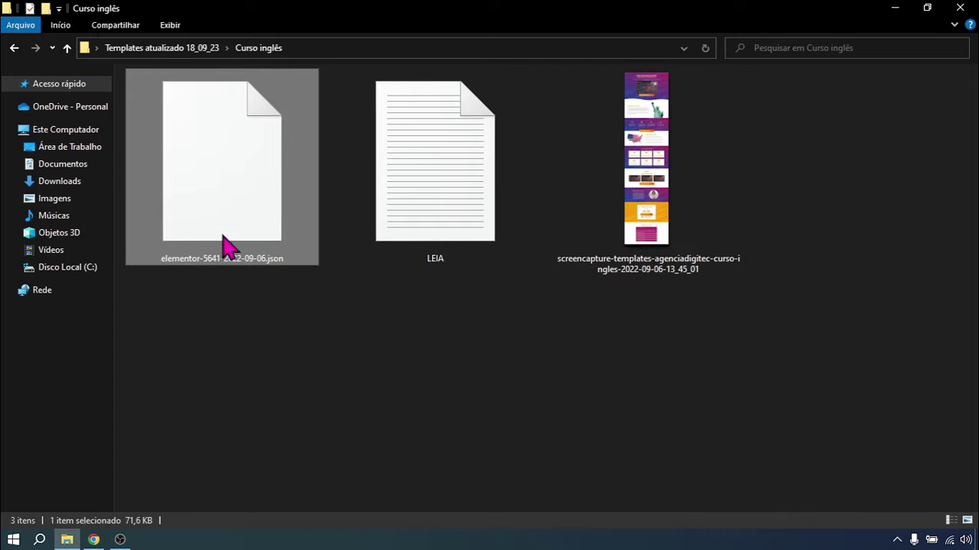
left_click_drag(214, 215, 233, 224)
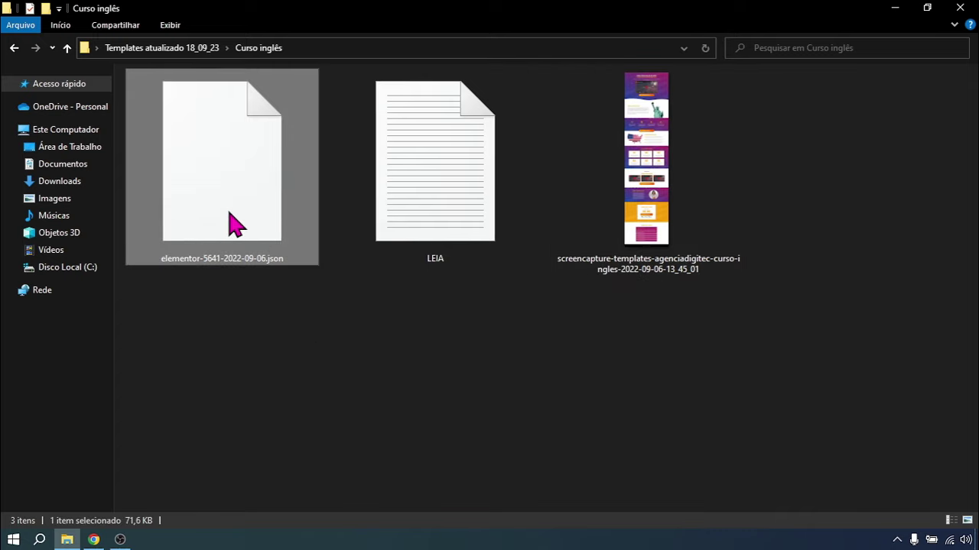
left_click(285, 337)
left_click(242, 212)
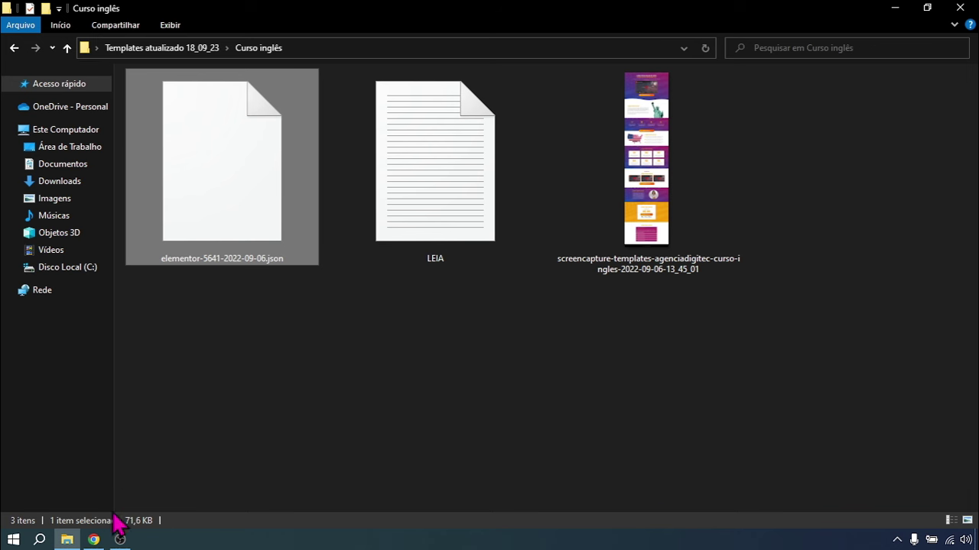
- Switch to the WordPress dashboard in the browser and show the list of installed plugins
left_click(97, 540)
left_click(439, 12)
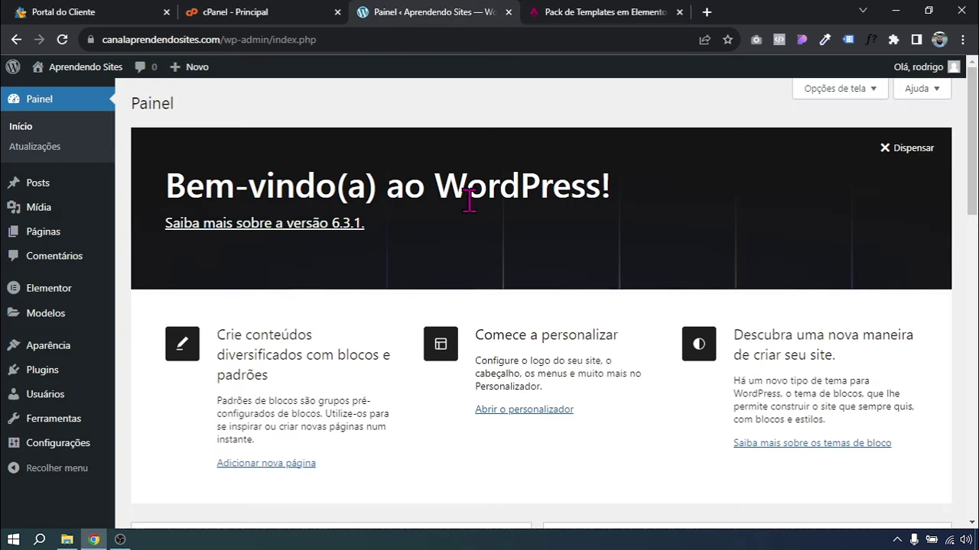
mouse_move(42, 370)
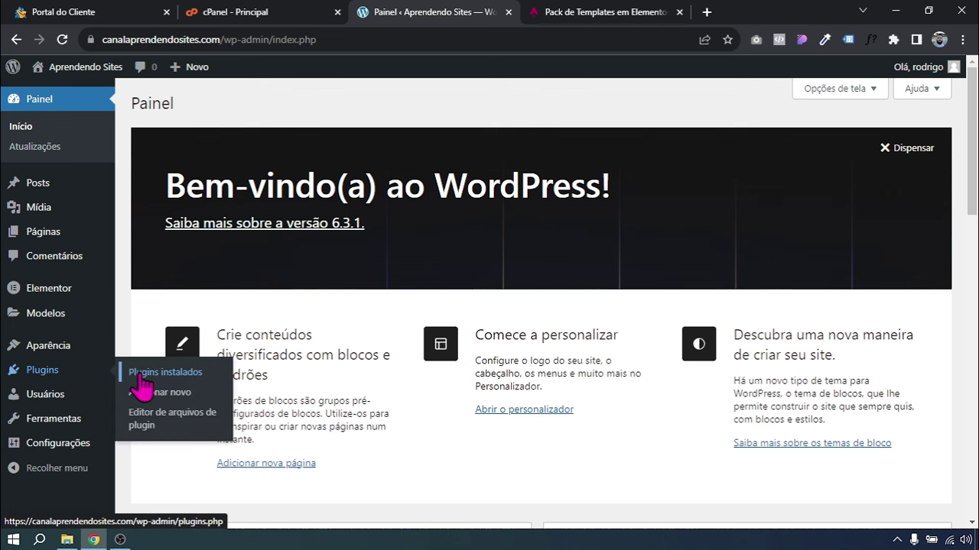
left_click(140, 374)
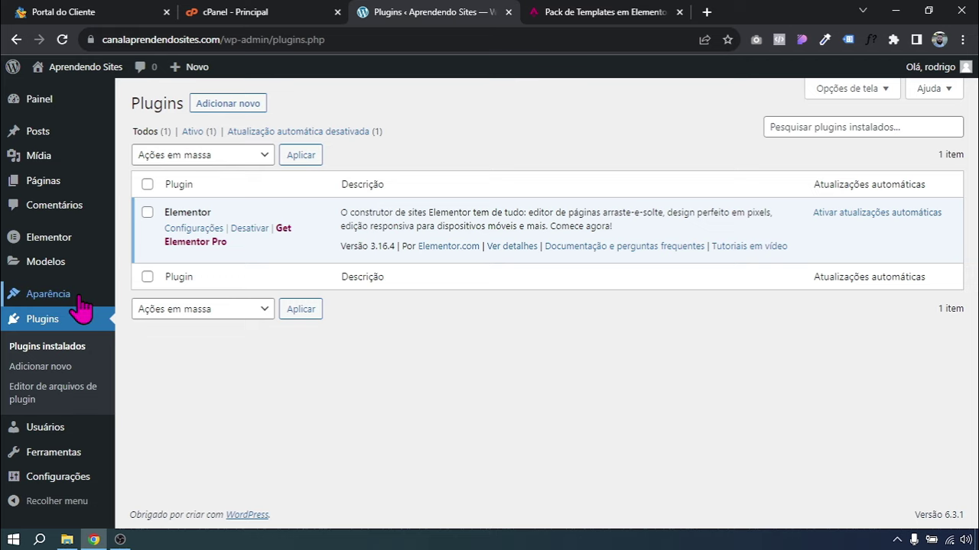
- Open the site's themes page and review the active theme's details
mouse_move(77, 298)
left_click(142, 298)
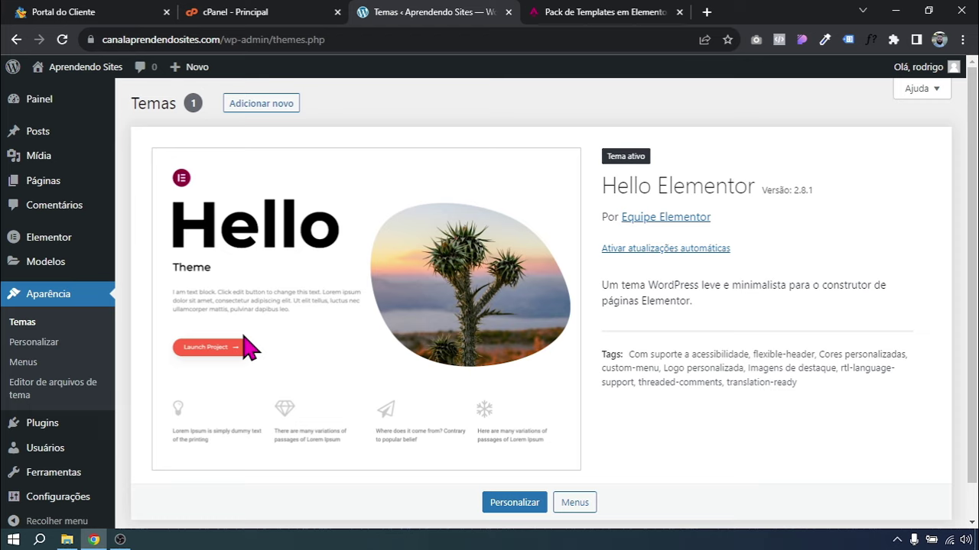
scroll(970, 218, "down", 1)
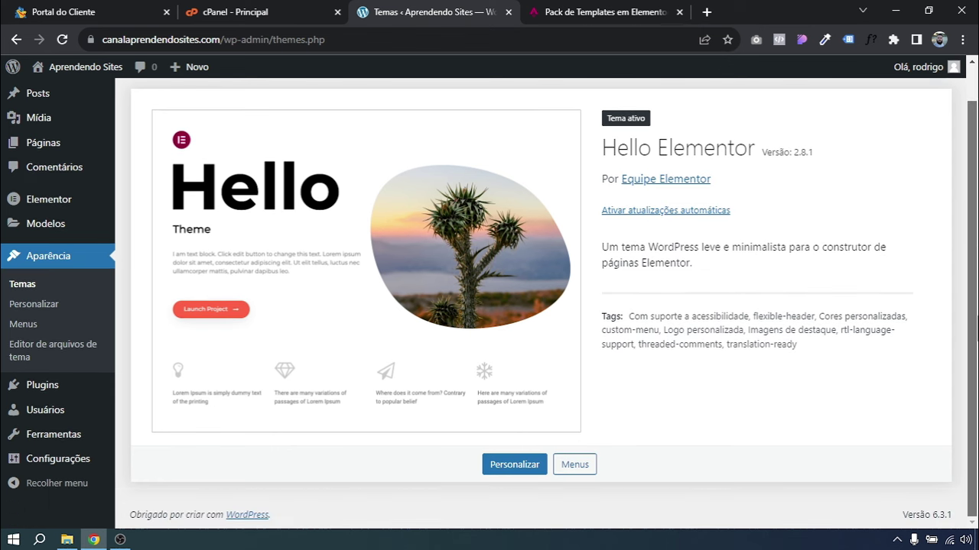
scroll(969, 218, "up", 1)
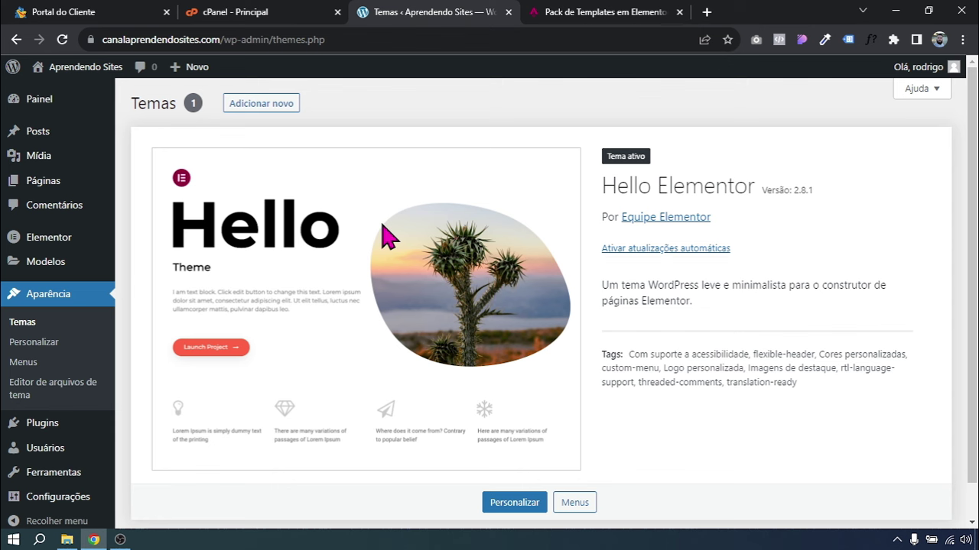
- Open the list of all pages and start editing Página de exemplo with Elementor
mouse_move(100, 186)
left_click(144, 182)
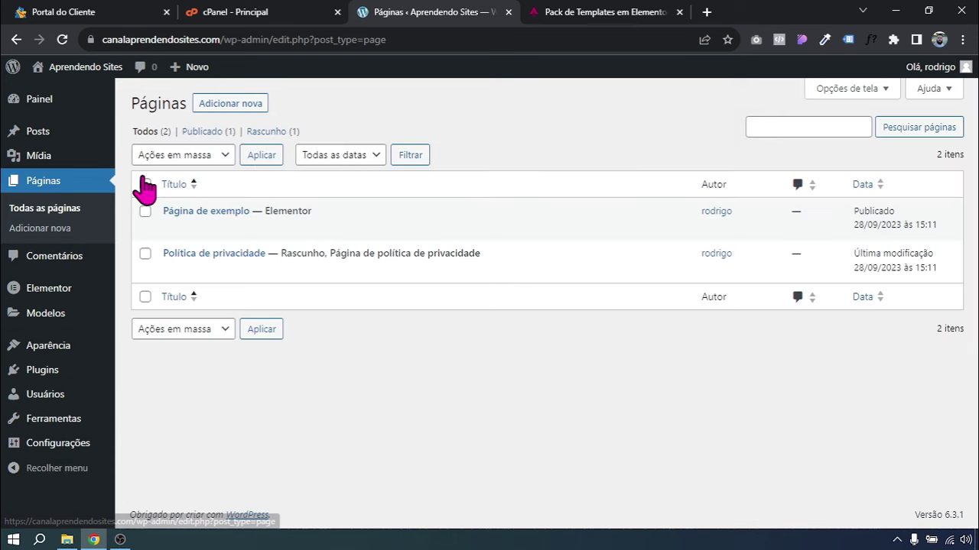
left_click(354, 230)
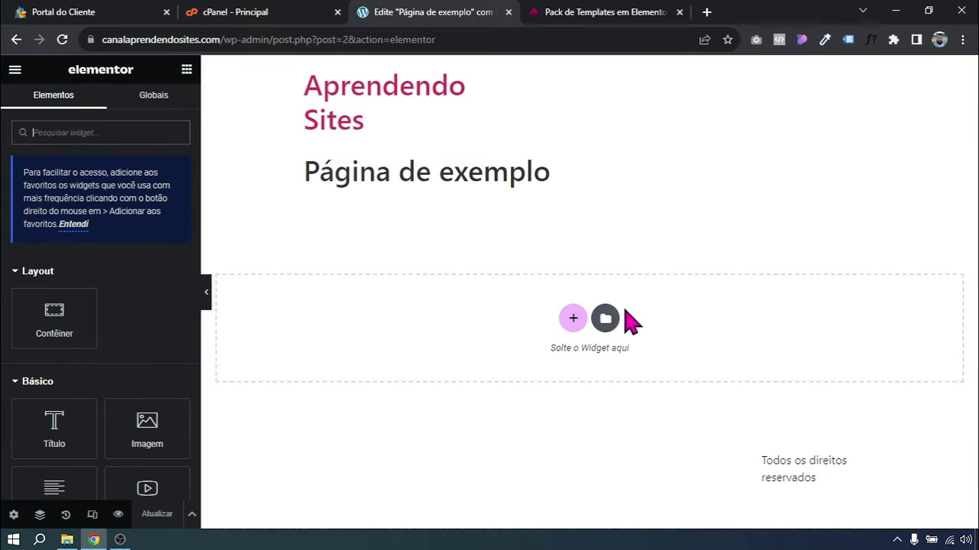
- Examine the Elementor library's blocks, page templates, saved templates and import screen, then close the library
left_click(605, 320)
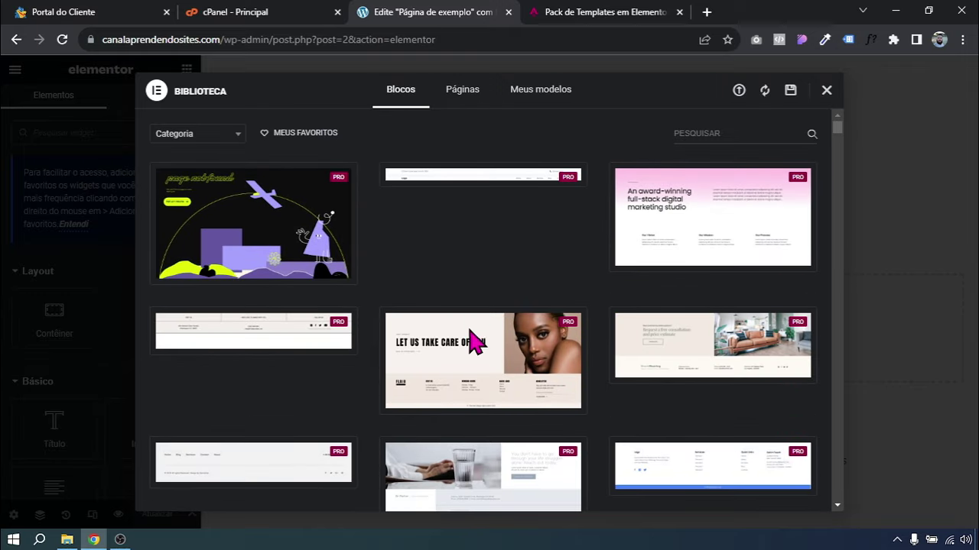
left_click(460, 89)
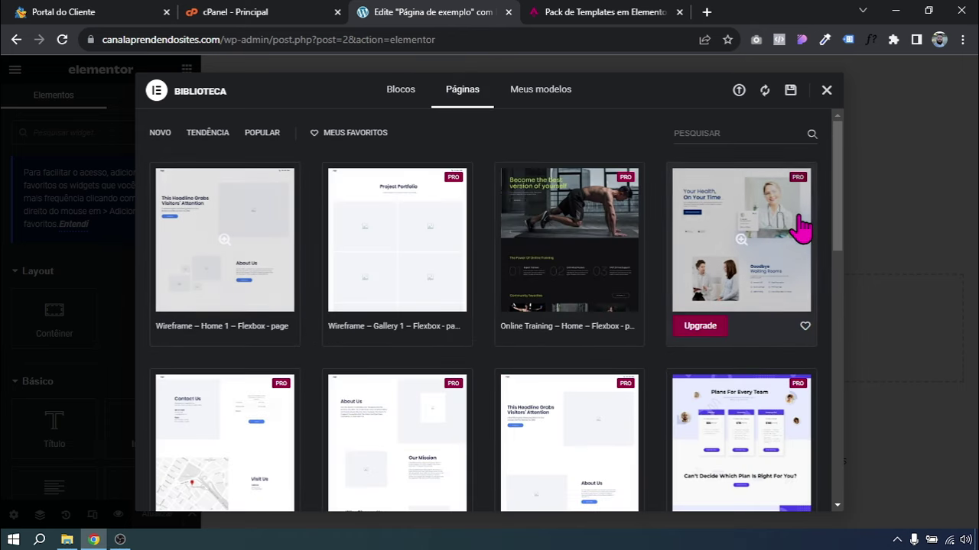
left_click_drag(837, 224, 858, 425)
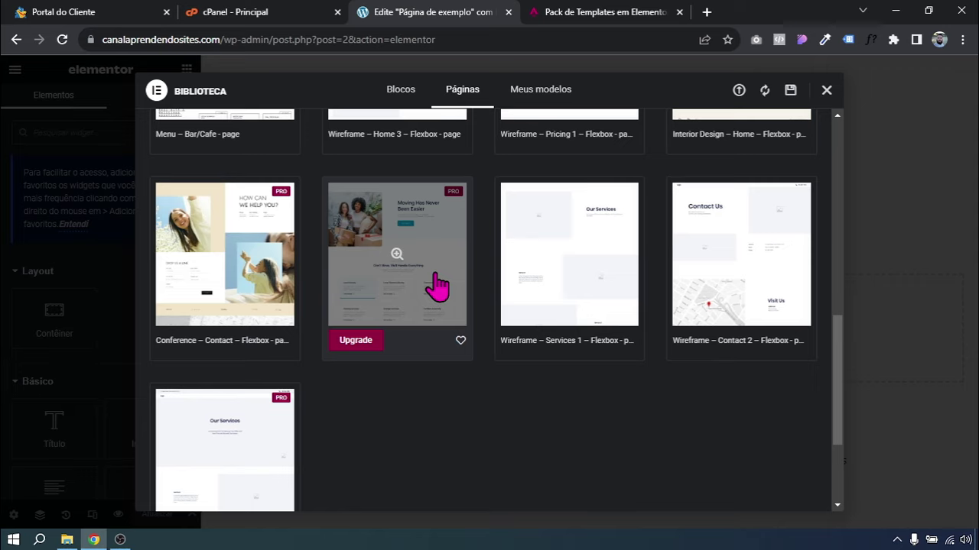
left_click(537, 98)
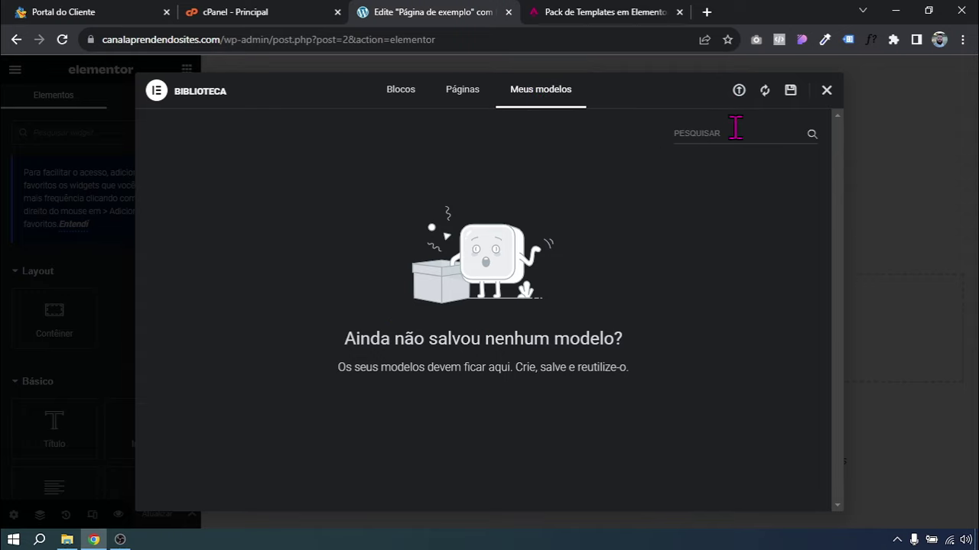
left_click(738, 92)
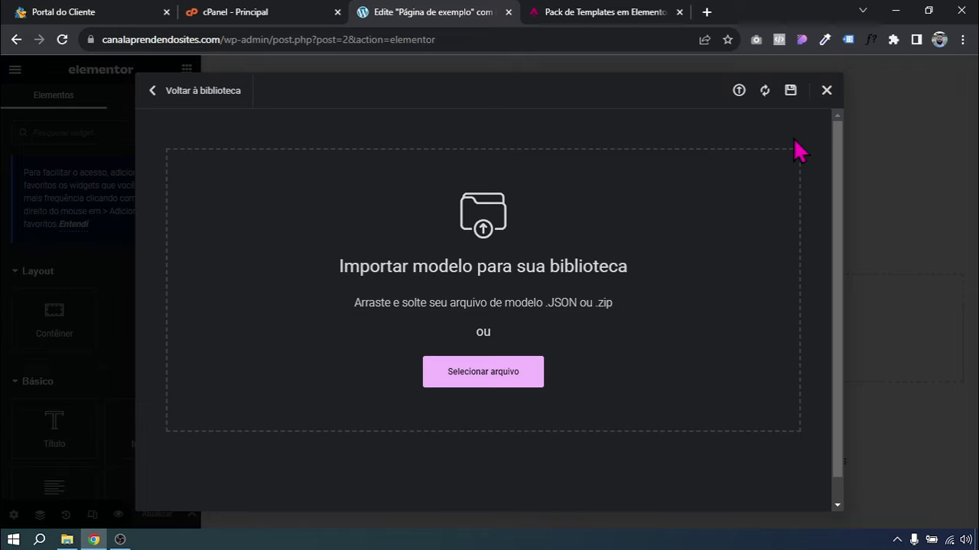
left_click(827, 90)
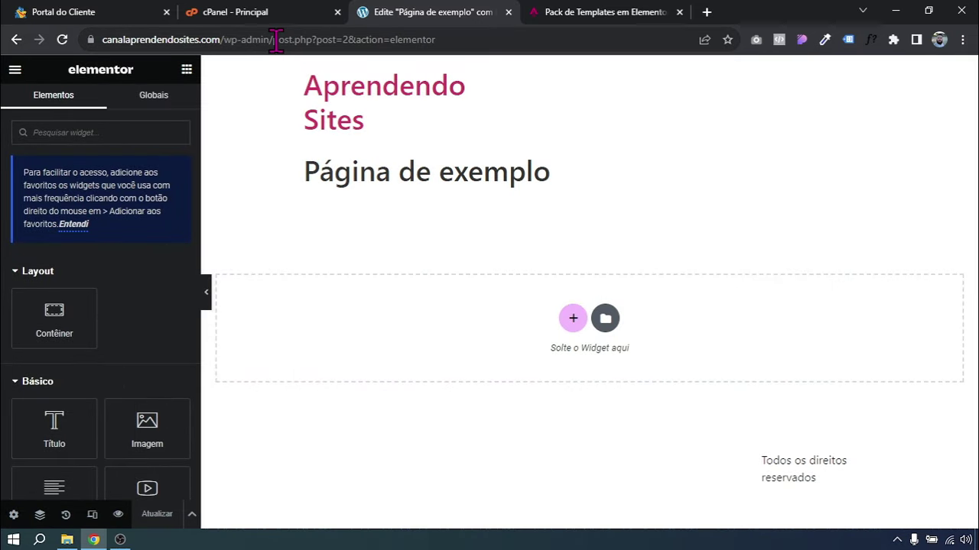
- Return to the wp-admin dashboard through its address and list the published Elementor templates under the saved templates
left_click_drag(305, 39, 497, 34)
key("BackSpace")
key("Return")
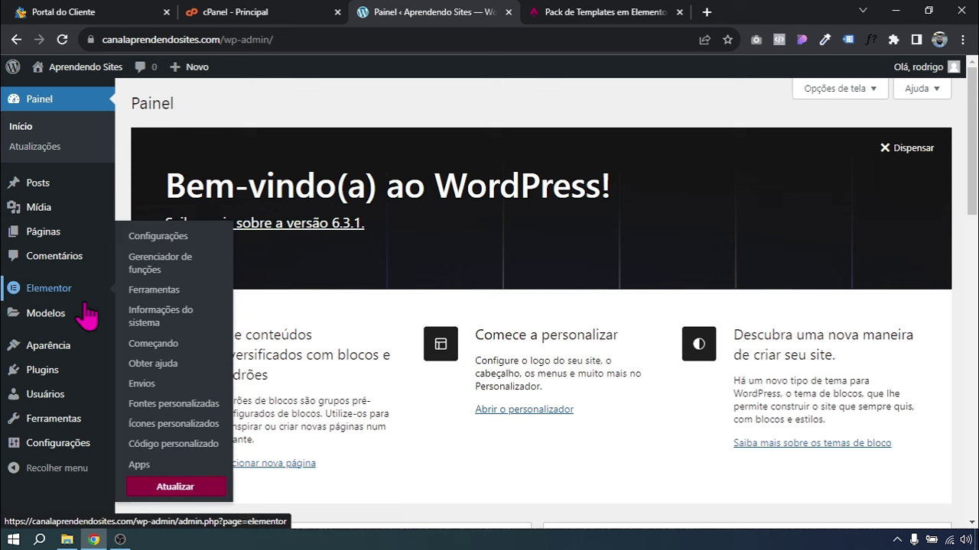
mouse_move(77, 315)
left_click(153, 320)
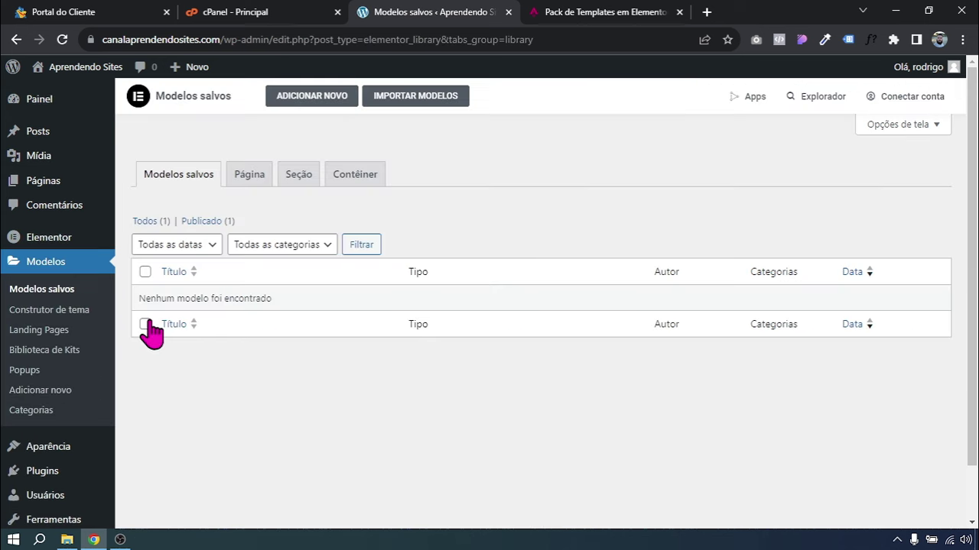
left_click(207, 222)
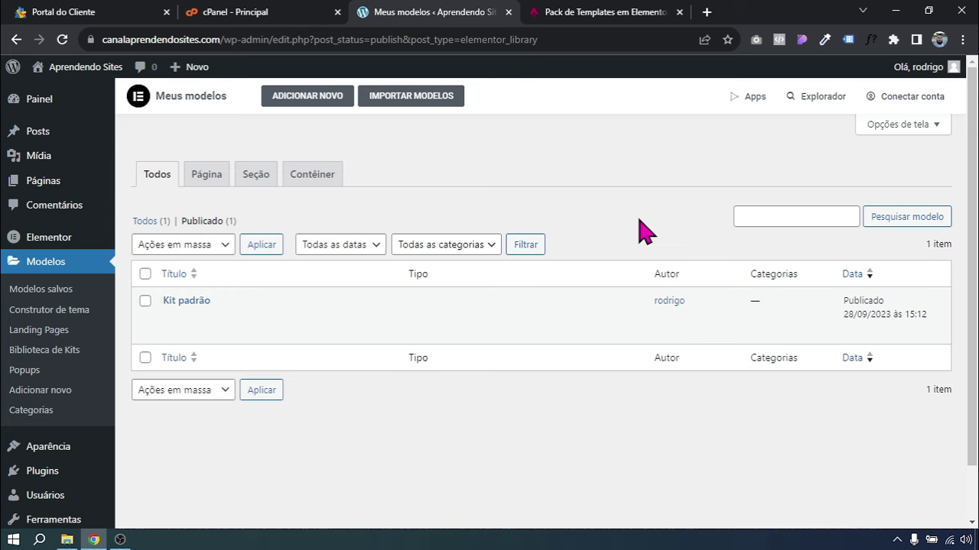
left_click(401, 98)
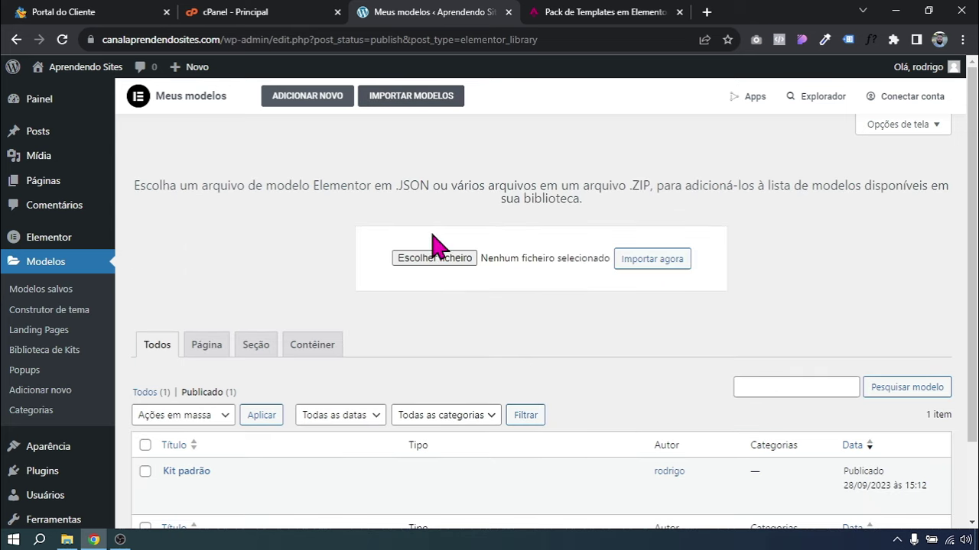
left_click(67, 540)
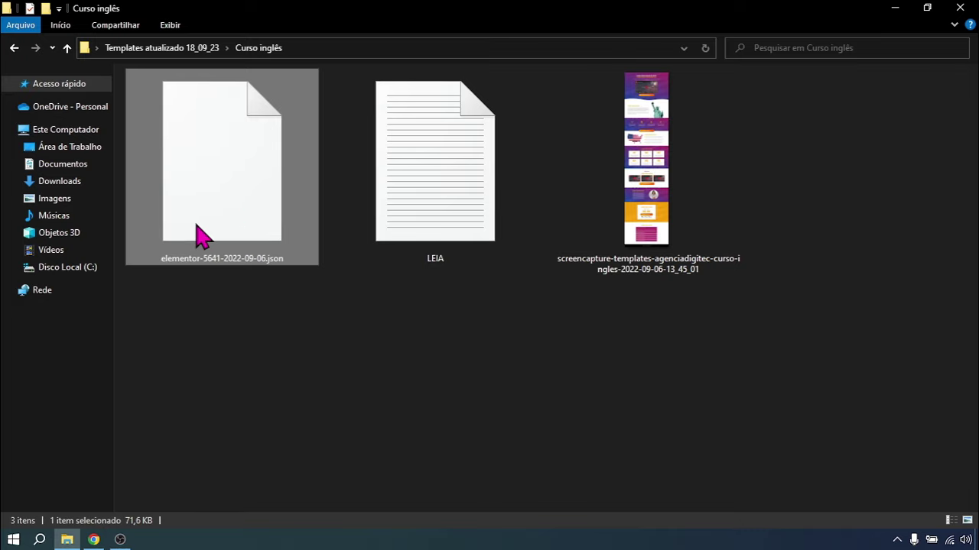
left_click_drag(224, 175, 436, 264)
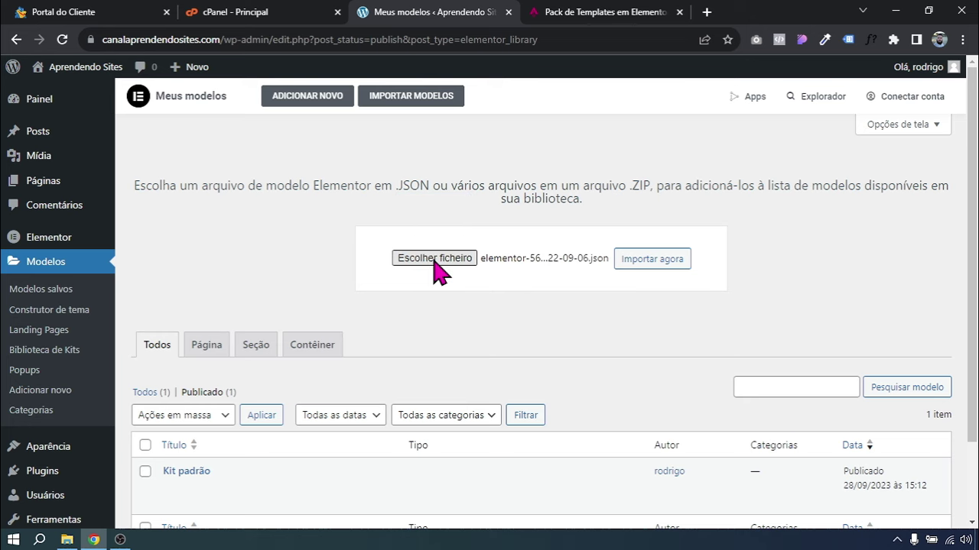
left_click(653, 259)
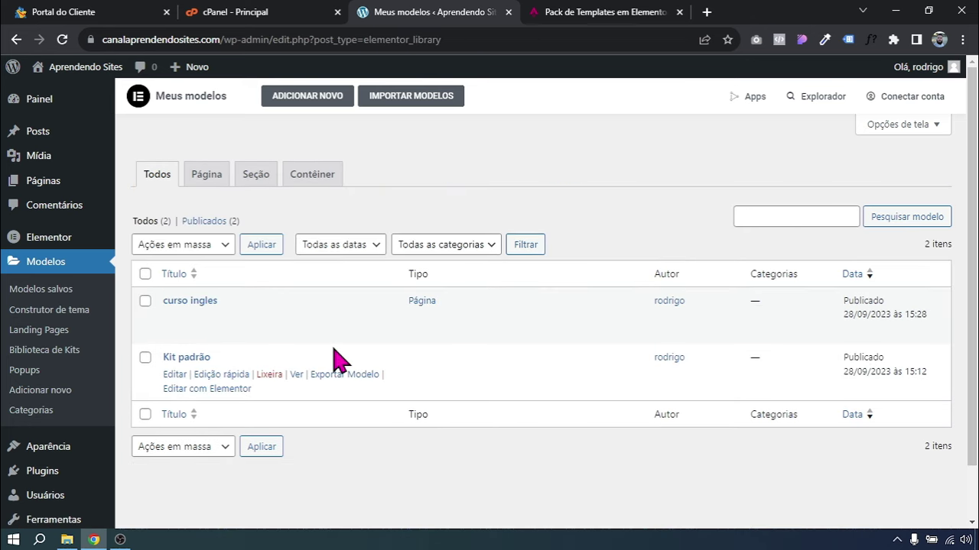
- Open the preview of the curso ingles template in a new browser tab and switch to it
scroll(935, 240, "down", 1)
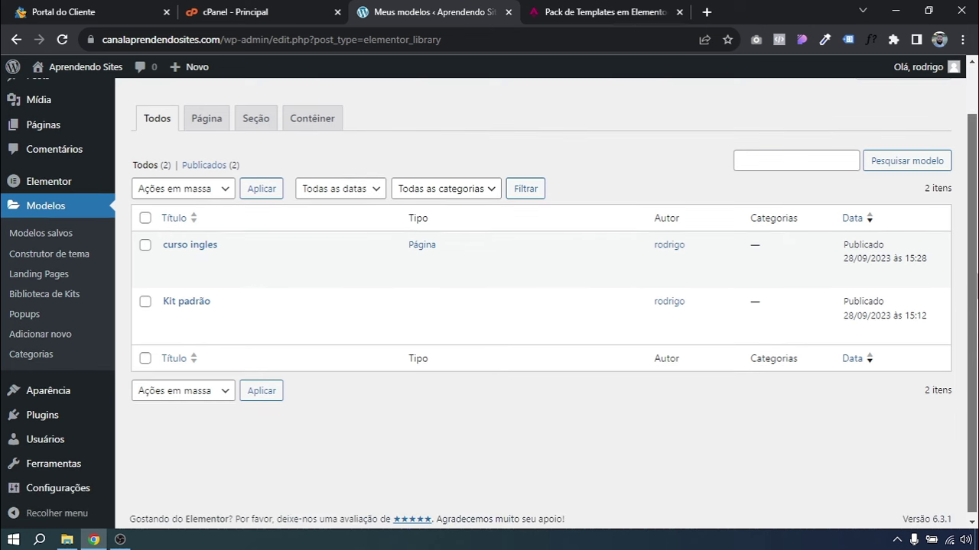
mouse_move(647, 284)
right_click(296, 260)
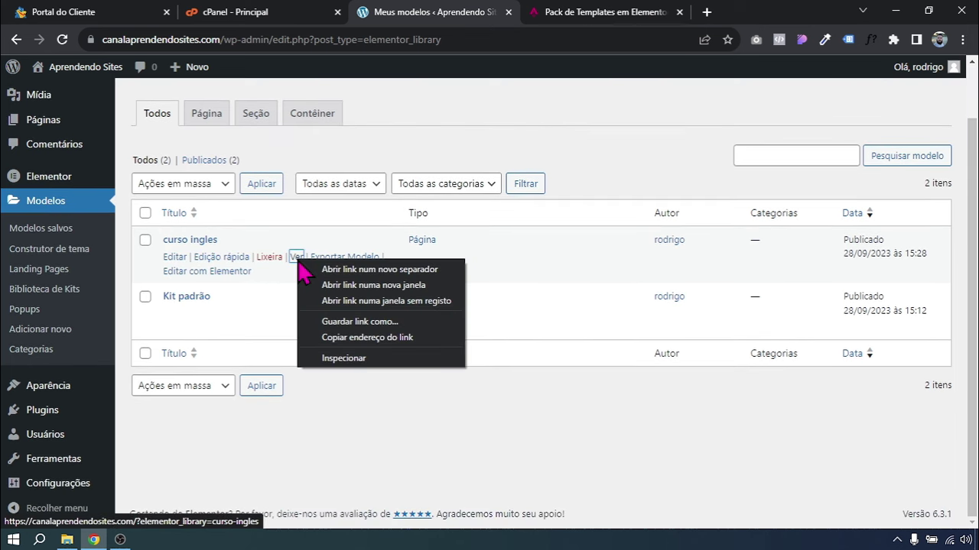
left_click(328, 268)
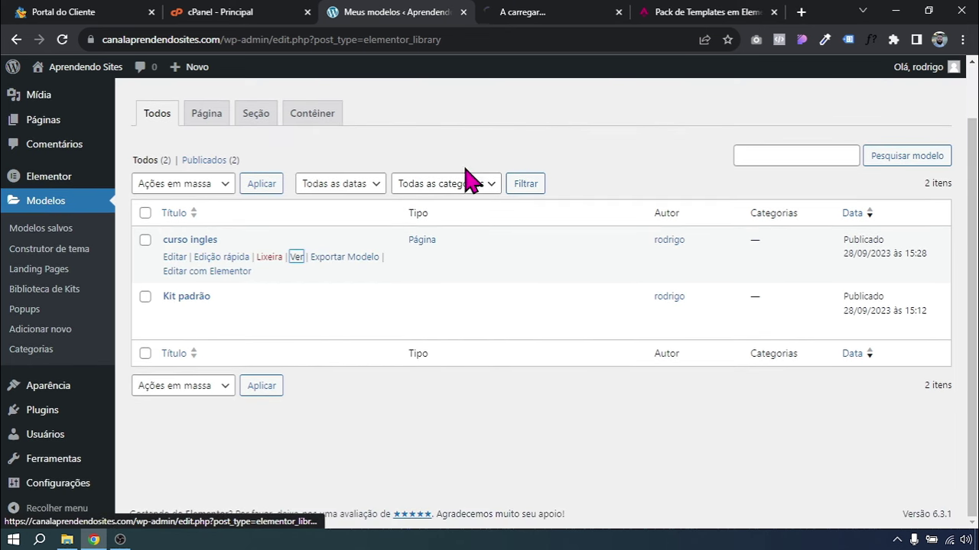
left_click(524, 12)
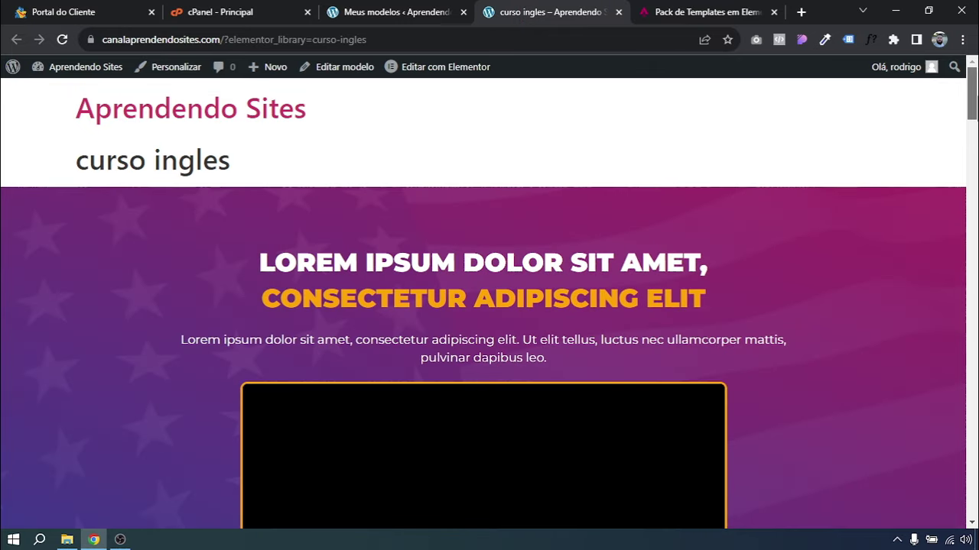
- Examine the curso ingles page from its header and title down through all its sections
scroll(483, 306, "down", 2)
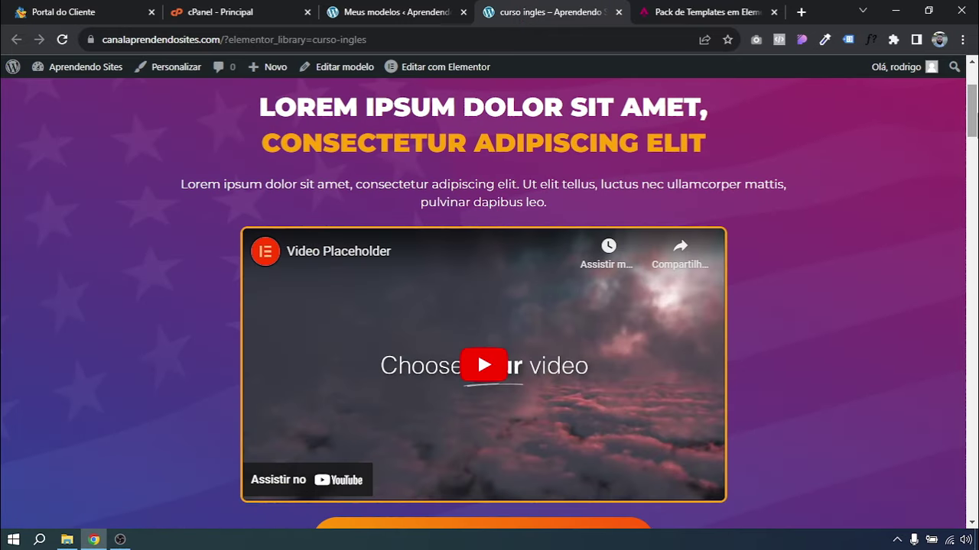
scroll(483, 304, "down", 15)
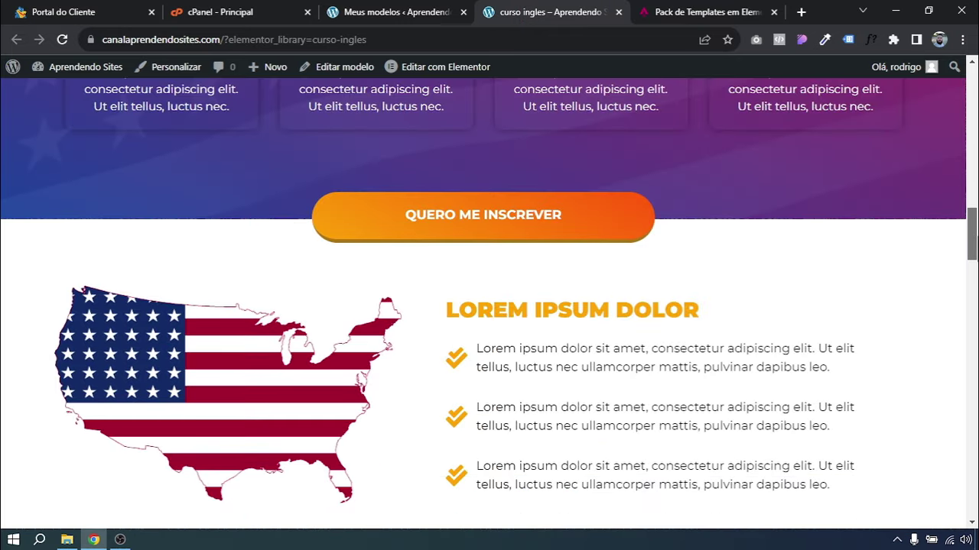
scroll(483, 303, "down", 15)
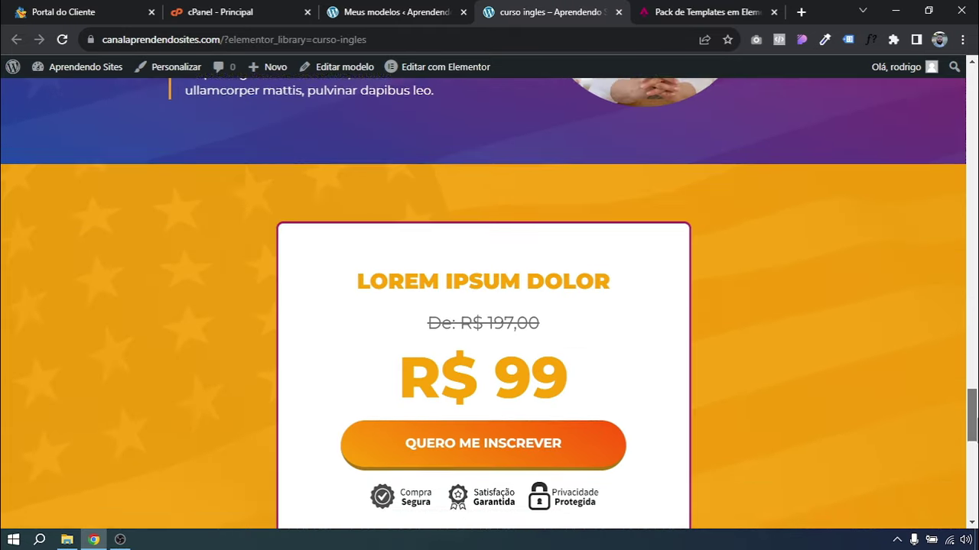
scroll(483, 304, "down", 8)
scroll(483, 304, "up", 20)
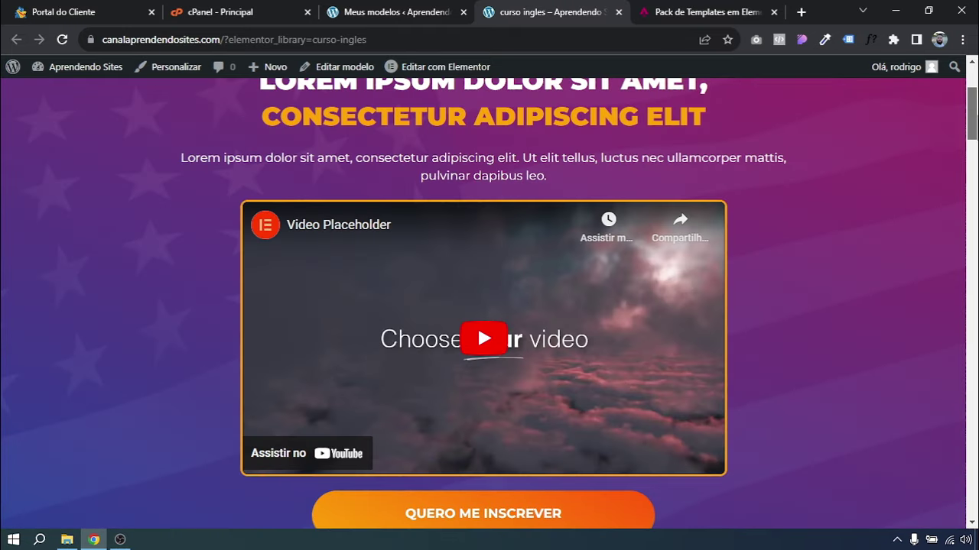
scroll(830, 125, "up", 3)
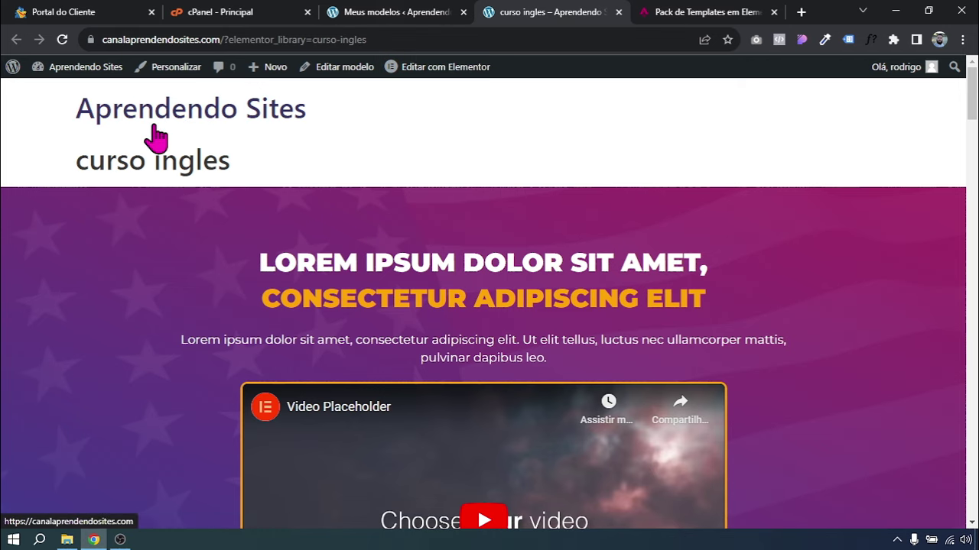
triple_click(157, 163)
left_click(140, 163)
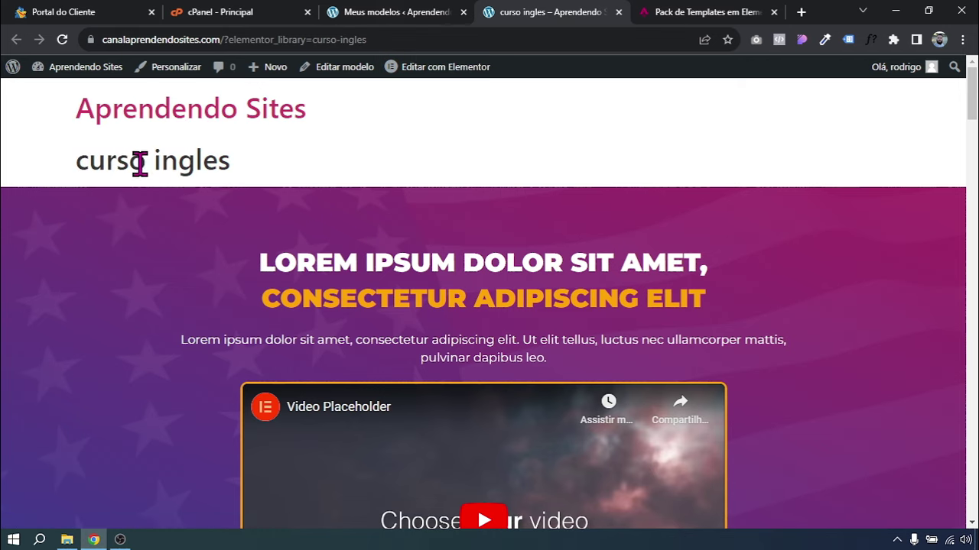
- Set the curso ingles template's layout to Elementor canvas through quick edit, update it and view the page
left_click(410, 10)
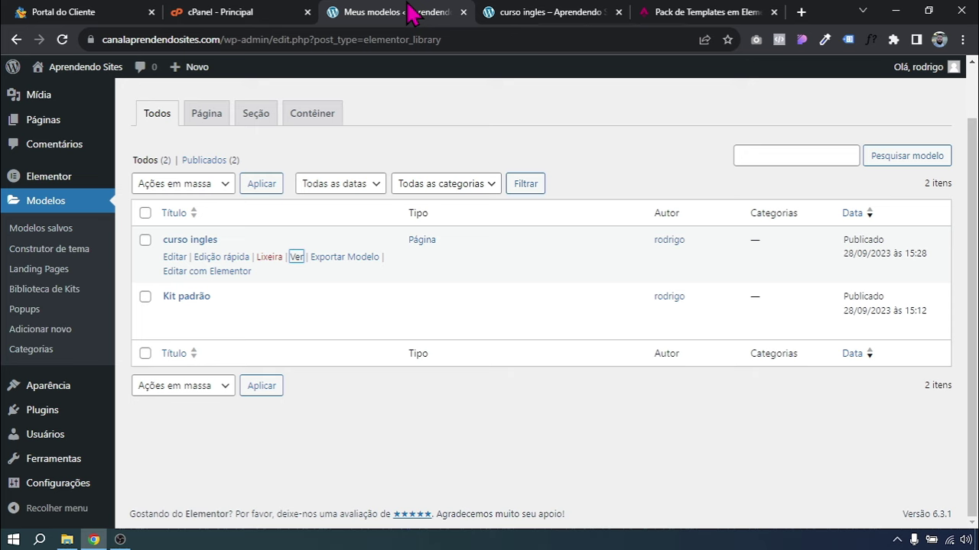
left_click(220, 258)
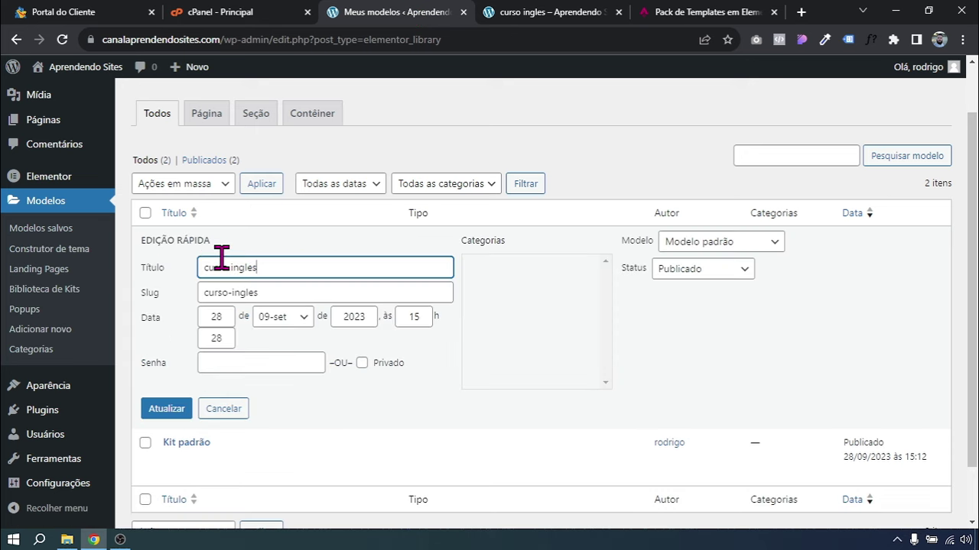
left_click(676, 243)
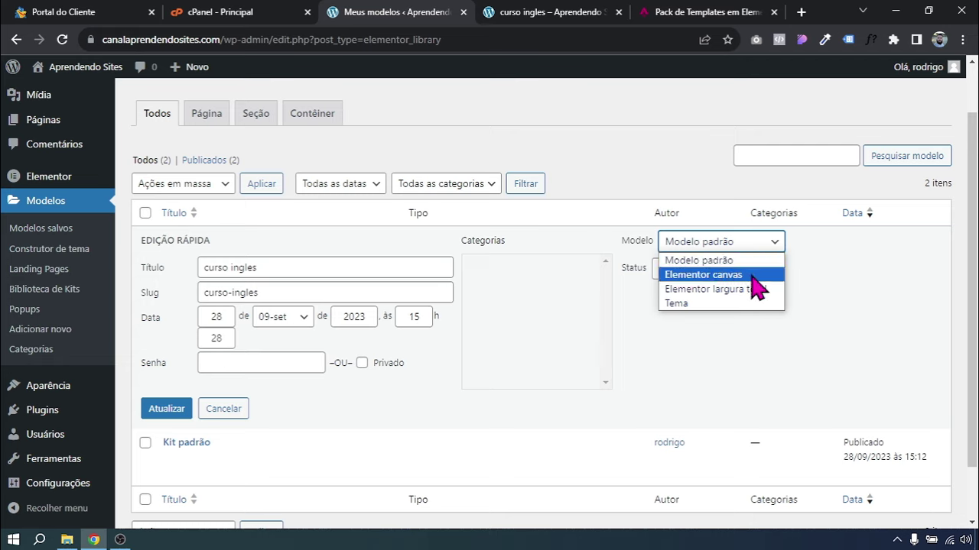
left_click(704, 277)
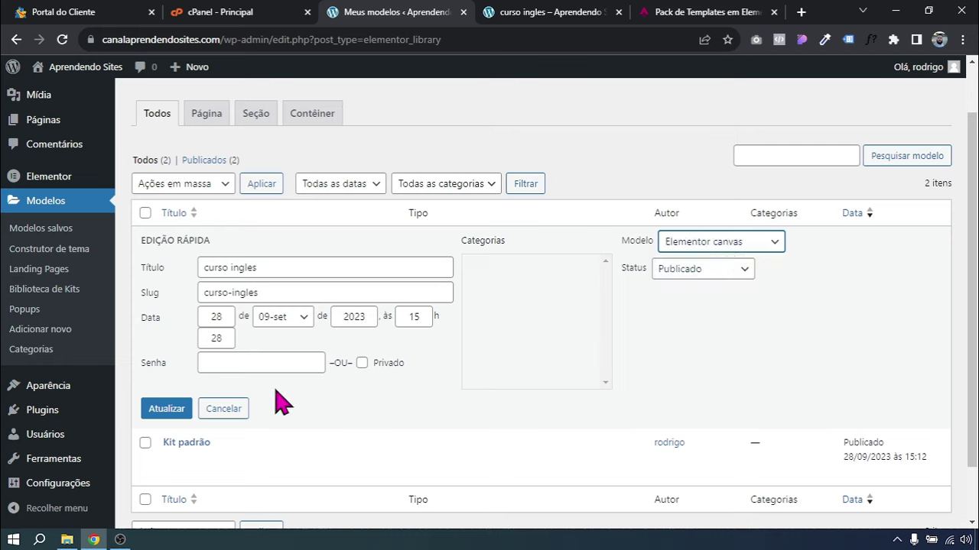
left_click(175, 411)
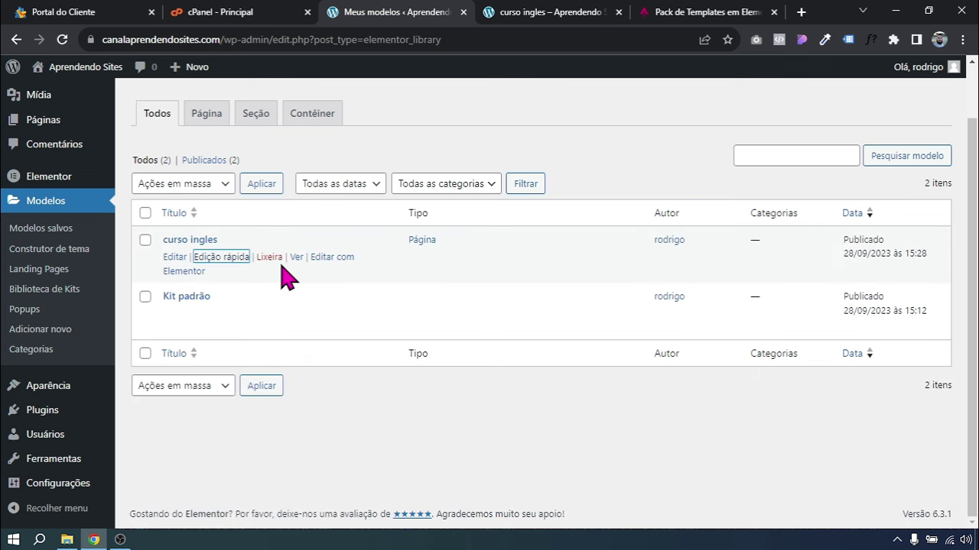
left_click(296, 258)
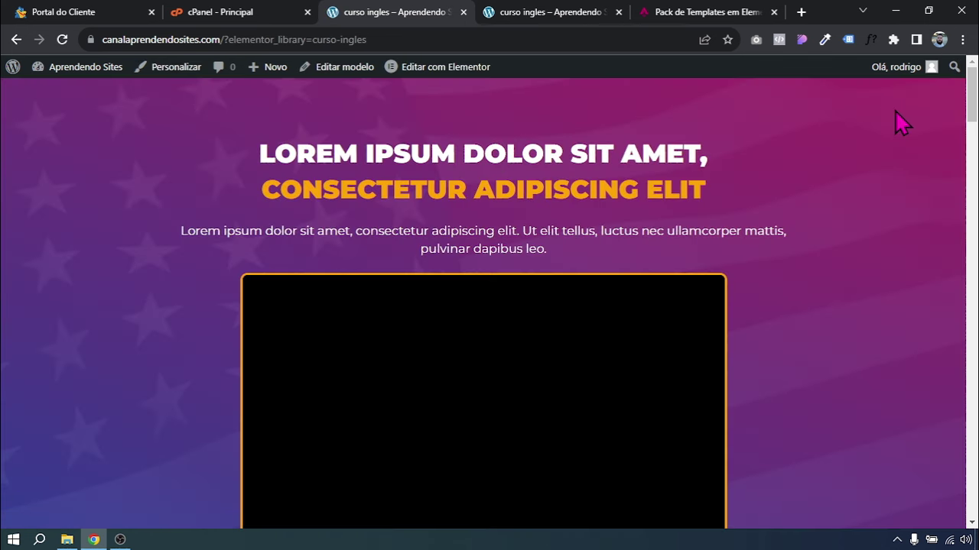
mouse_move(972, 96)
left_mouse_down()
mouse_move(972, 467)
mouse_move(971, 99)
left_mouse_up()
- Return to the WordPress dashboard, list the saved templates and reveal the template import form
mouse_move(76, 66)
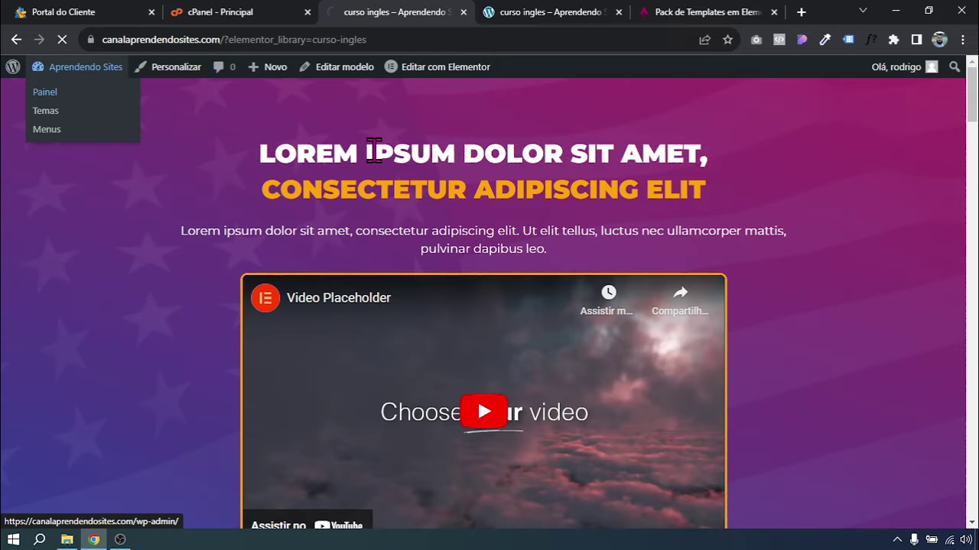
left_click(57, 90)
mouse_move(92, 320)
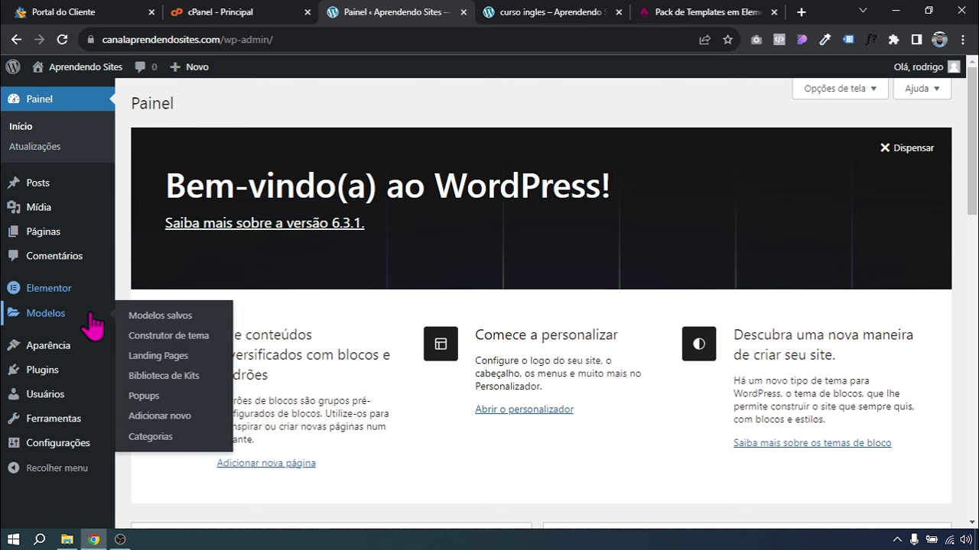
left_click(146, 317)
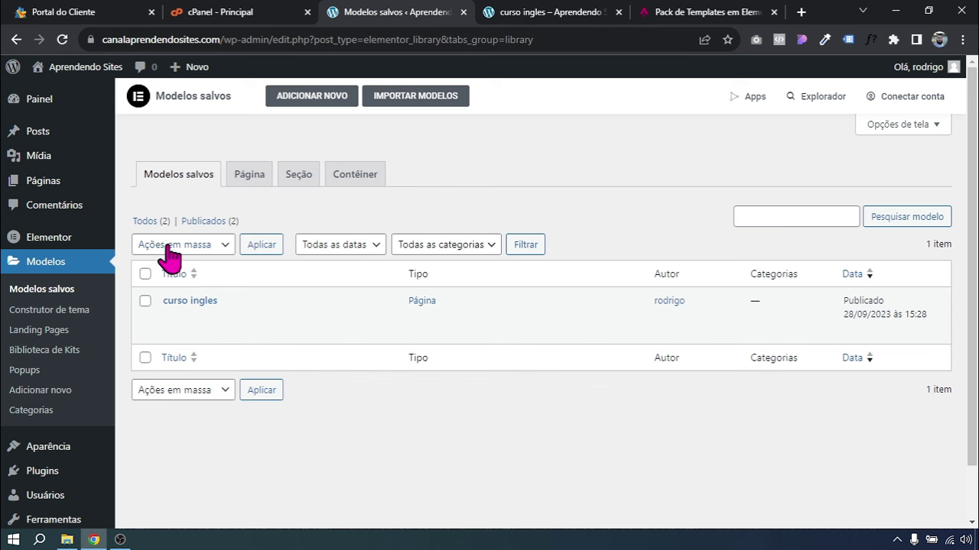
left_click(416, 97)
left_click(403, 260)
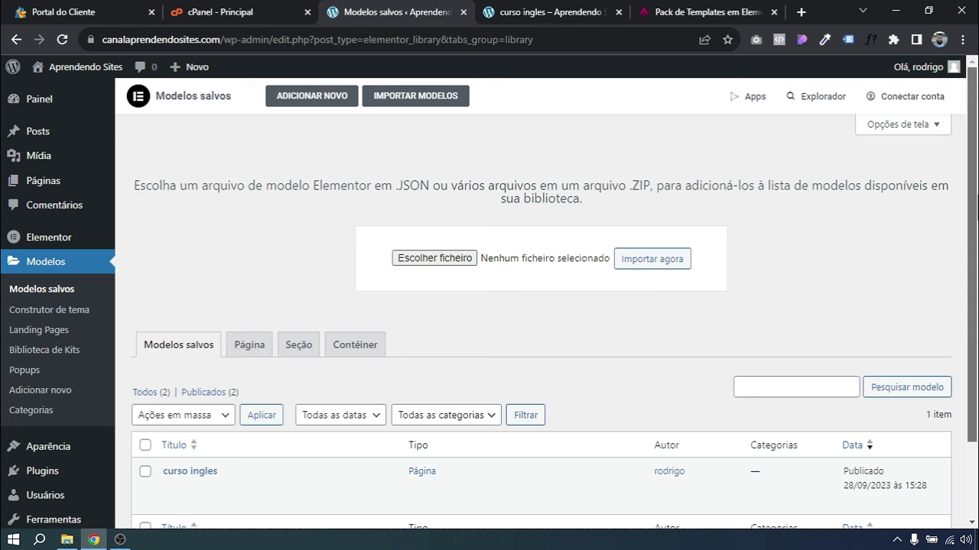
scroll(451, 380, "down", 2)
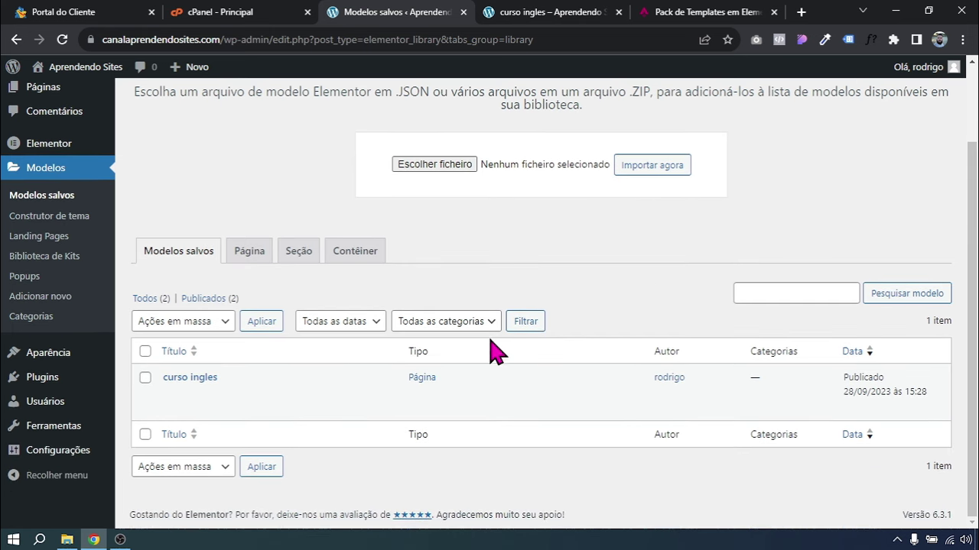
scroll(973, 306, "up", 2)
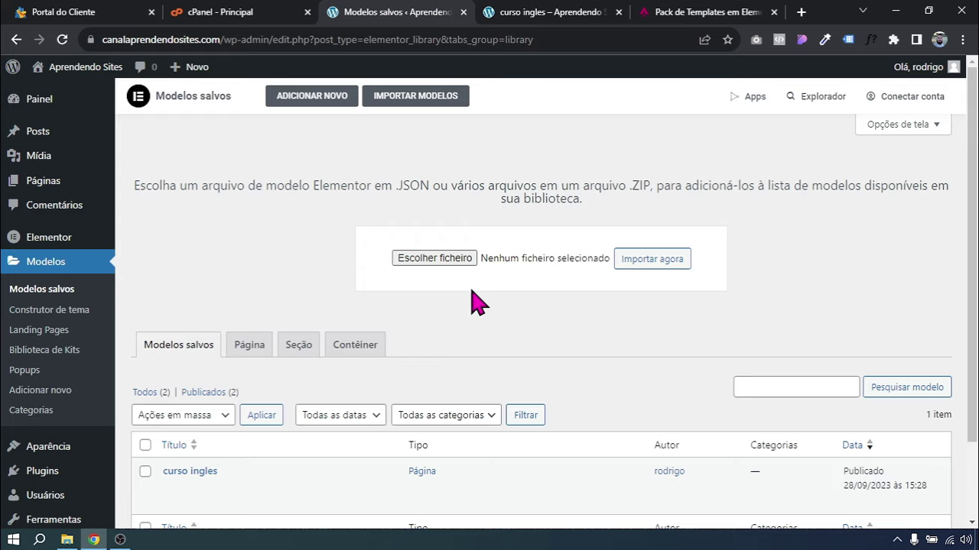
- Switch to cPanel and open the basic PHP INI settings for canalaprendendosites.com
left_click(225, 12)
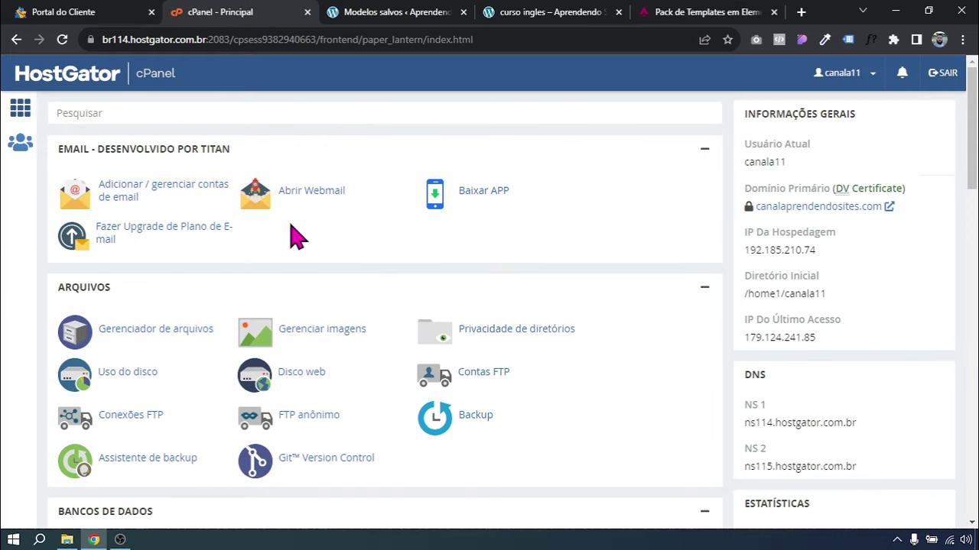
left_click_drag(972, 114, 972, 440)
scroll(924, 224, "up", 20)
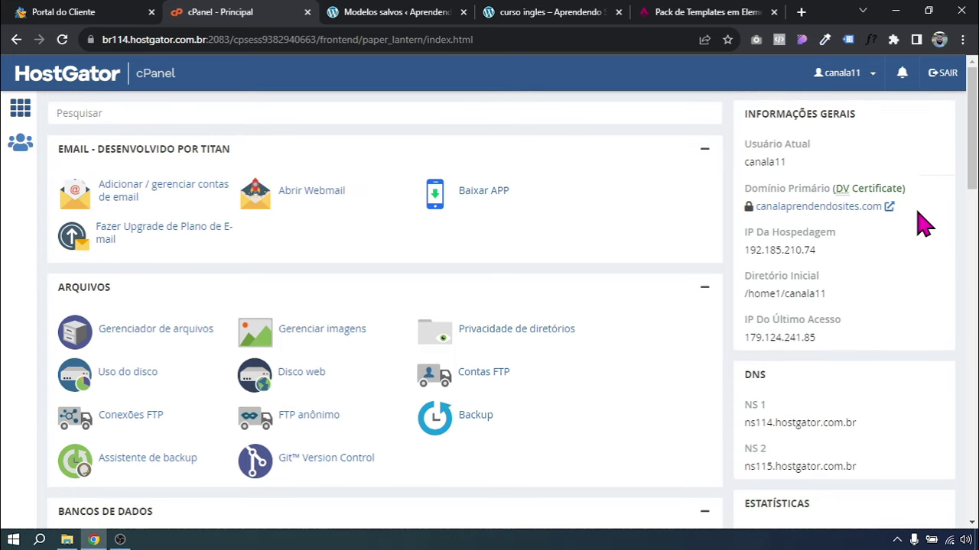
scroll(780, 243, "down", 20)
scroll(780, 243, "up", 20)
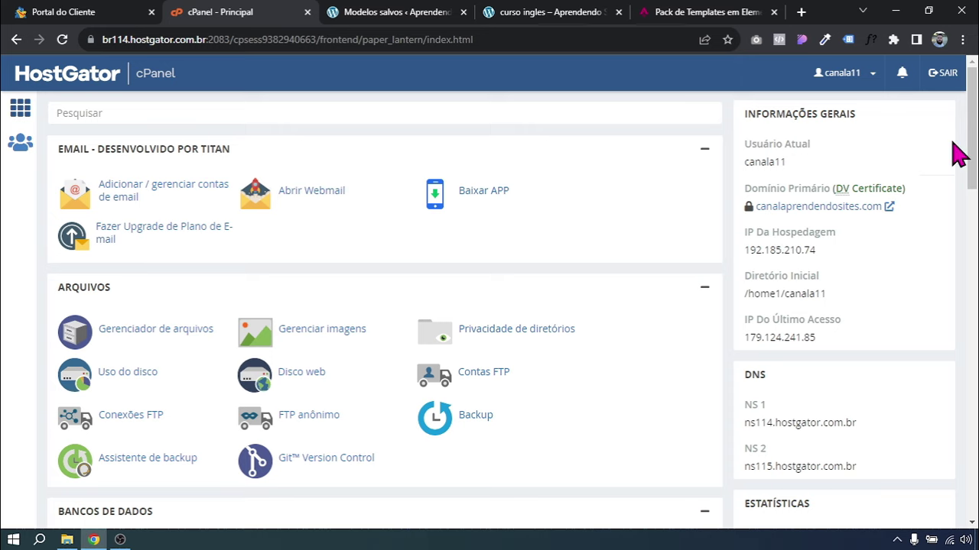
left_click_drag(971, 142, 972, 377)
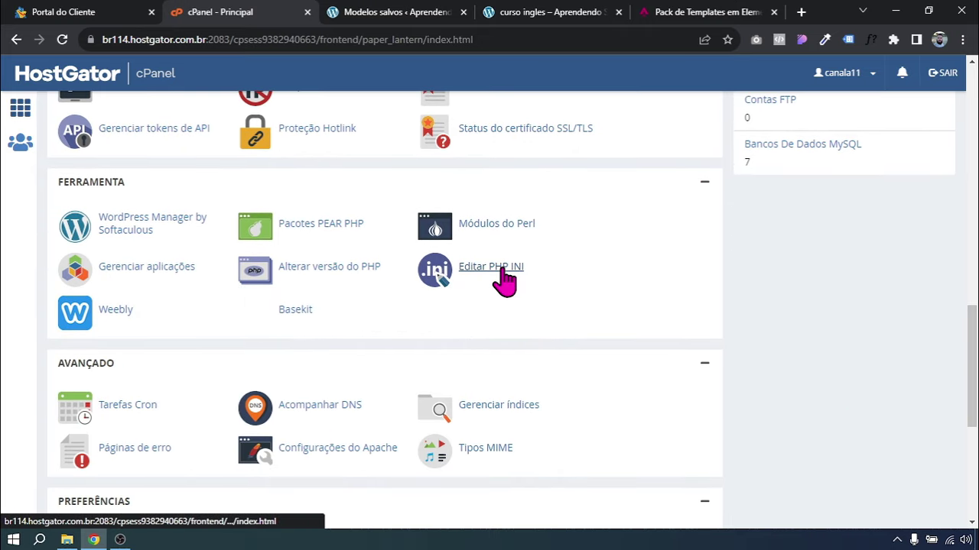
left_click(494, 274)
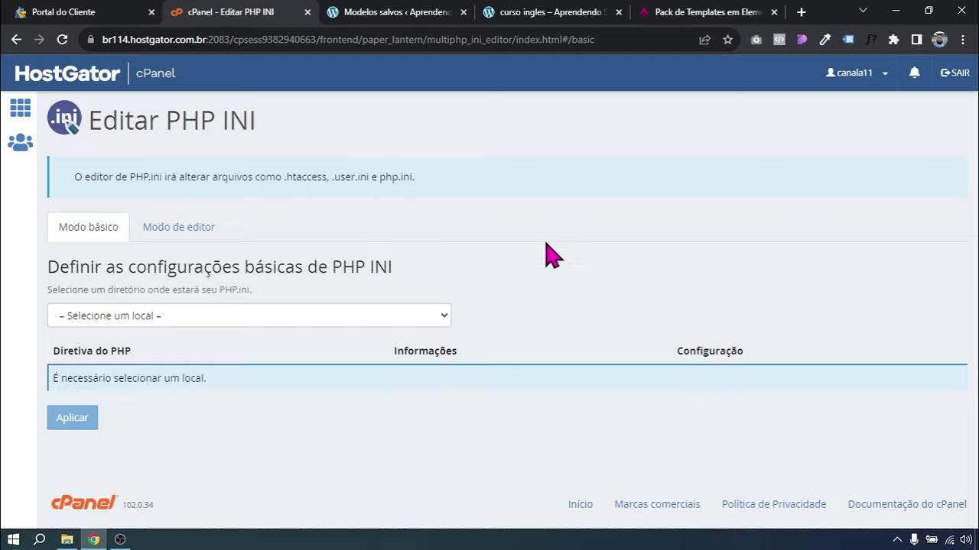
left_click(141, 317)
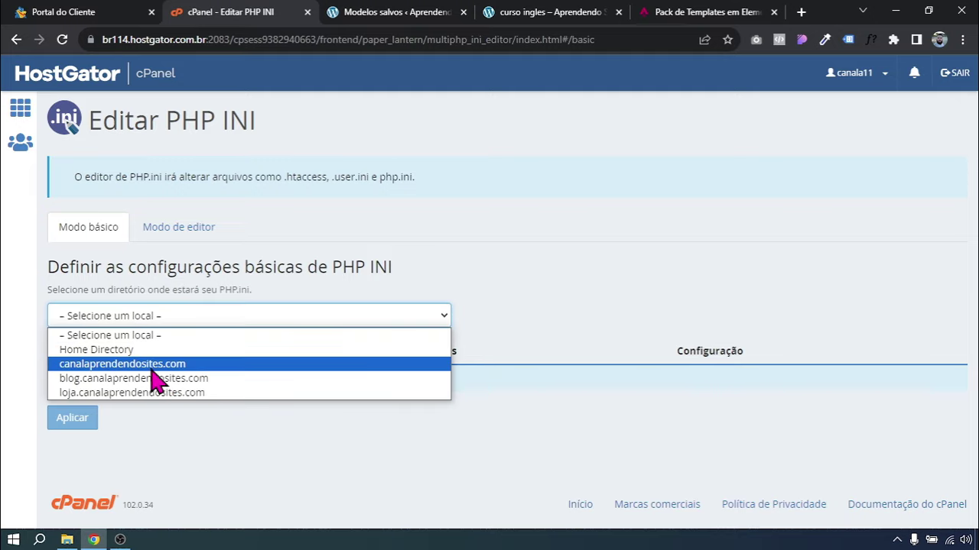
left_click(151, 366)
- Inspect the memory_limit directive in the PHP settings, and check the template import form in WordPress
left_click_drag(973, 229, 972, 403)
double_click(93, 264)
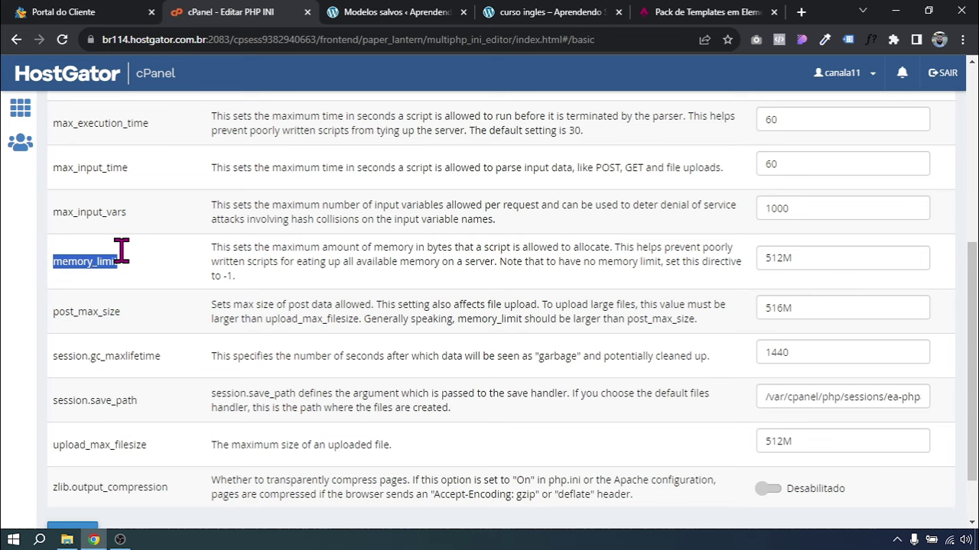
double_click(94, 264)
left_click_drag(783, 259, 767, 260)
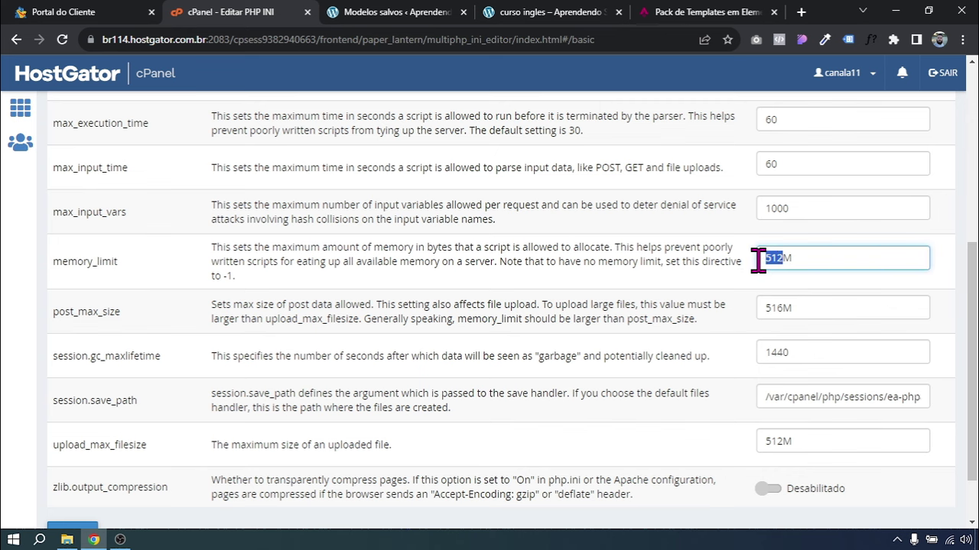
left_click(394, 12)
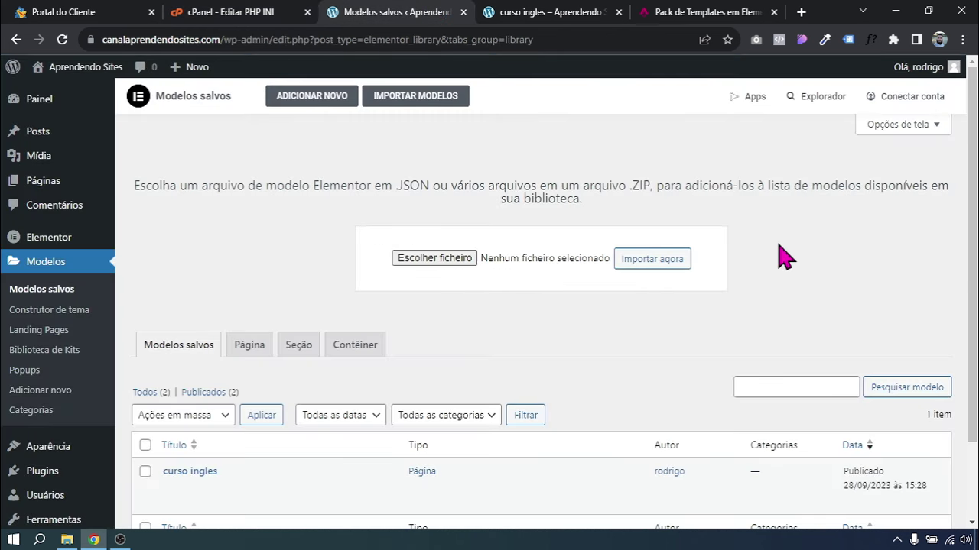
scroll(581, 275, "down", 2)
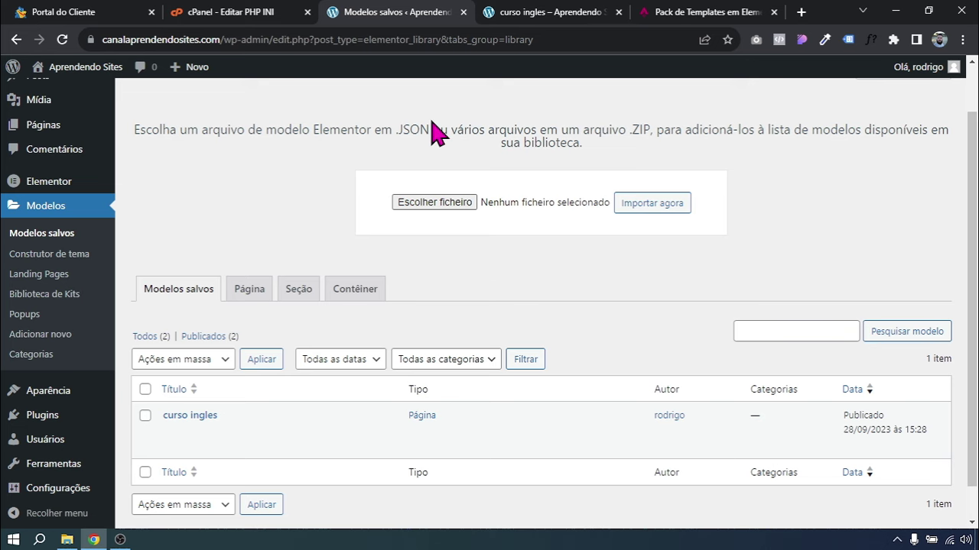
- Go back to the PHP INI editor, try 128M for the memory_limit directive and set it to 1024M
left_click(231, 11)
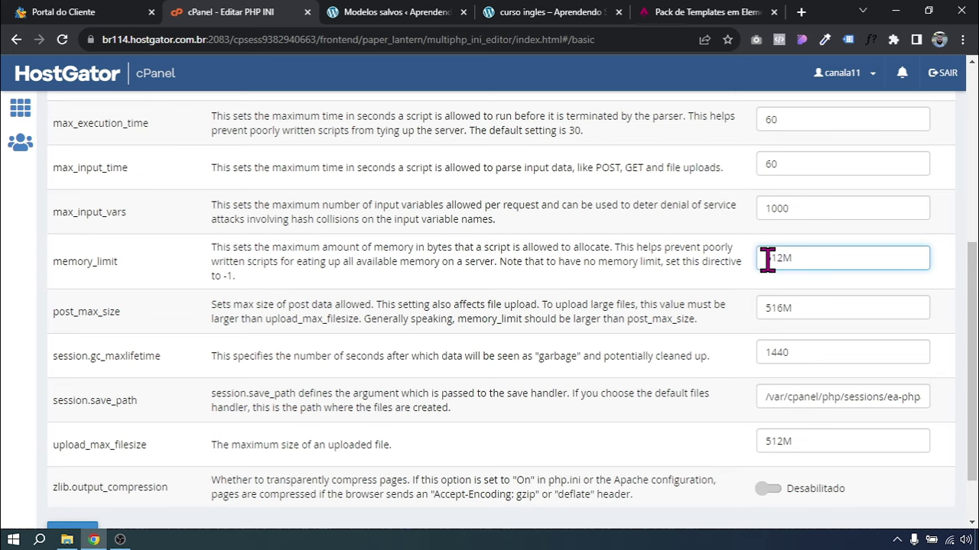
left_click_drag(782, 258, 731, 257)
type("128")
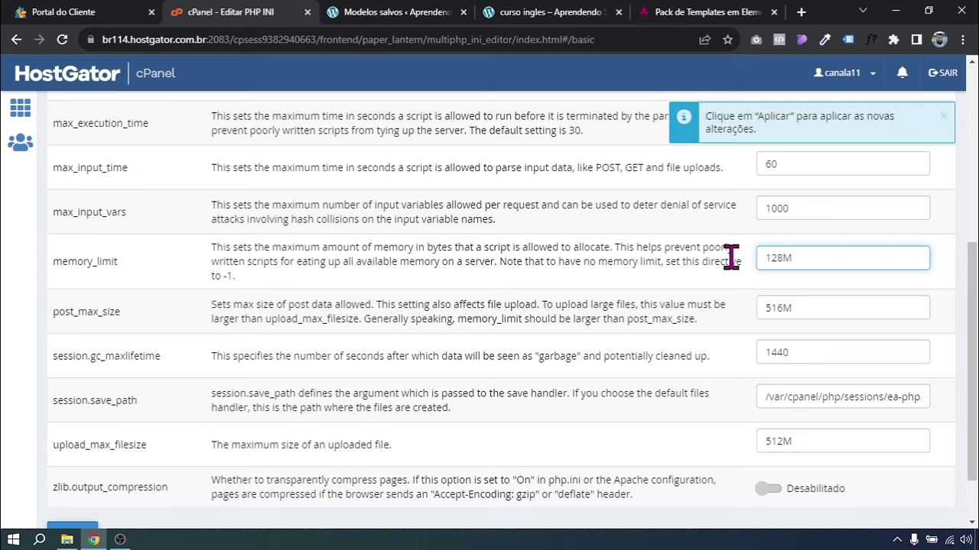
key("BackSpace")
key("BackSpace")
key("BackSpace")
type("2")
left_click(777, 259)
key("BackSpace")
key("BackSpace")
key("BackSpace")
type("51")
left_click_drag(781, 258, 753, 269)
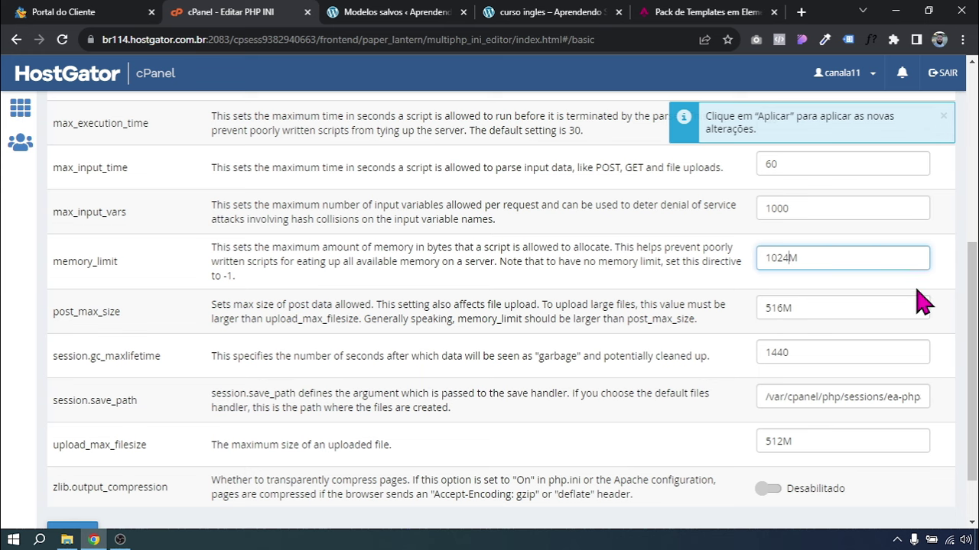
- Apply the PHP INI changes, and return to the saved templates list in WordPress to check the curso ingles template
left_click_drag(972, 359, 972, 396)
left_click(84, 466)
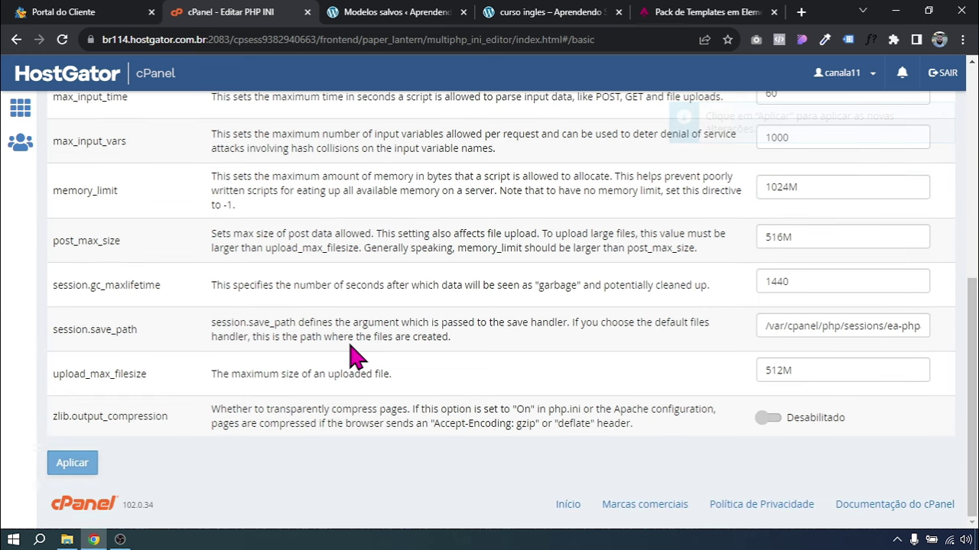
left_click(375, 13)
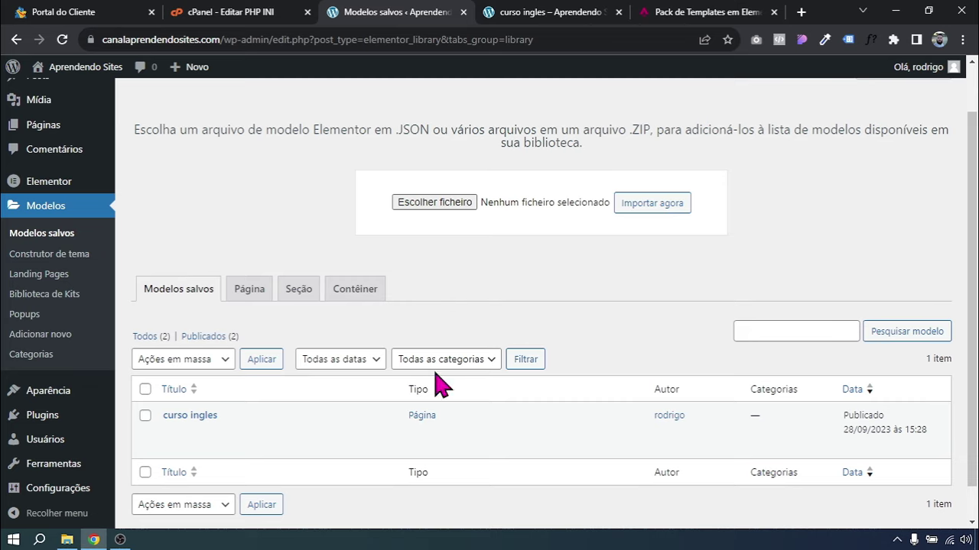
left_click_drag(971, 317, 971, 348)
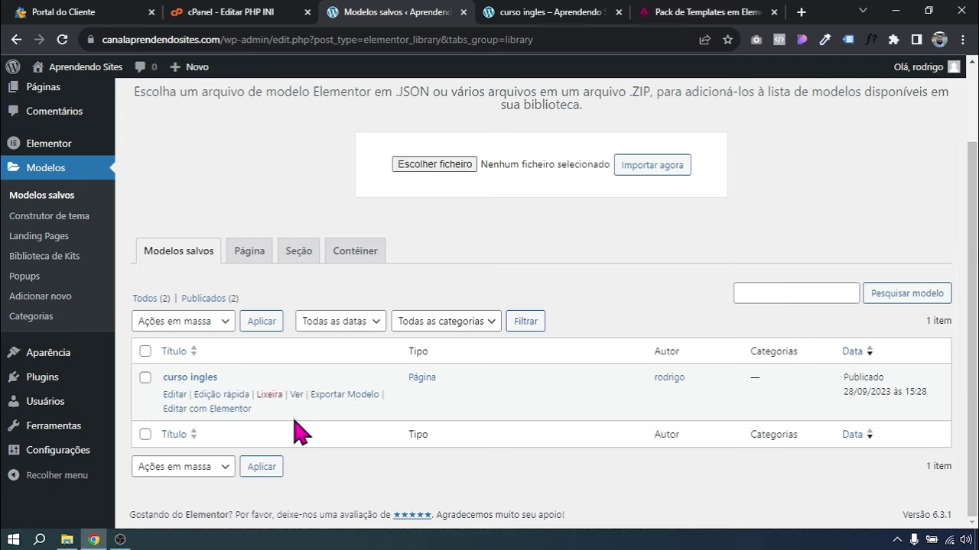
mouse_move(395, 413)
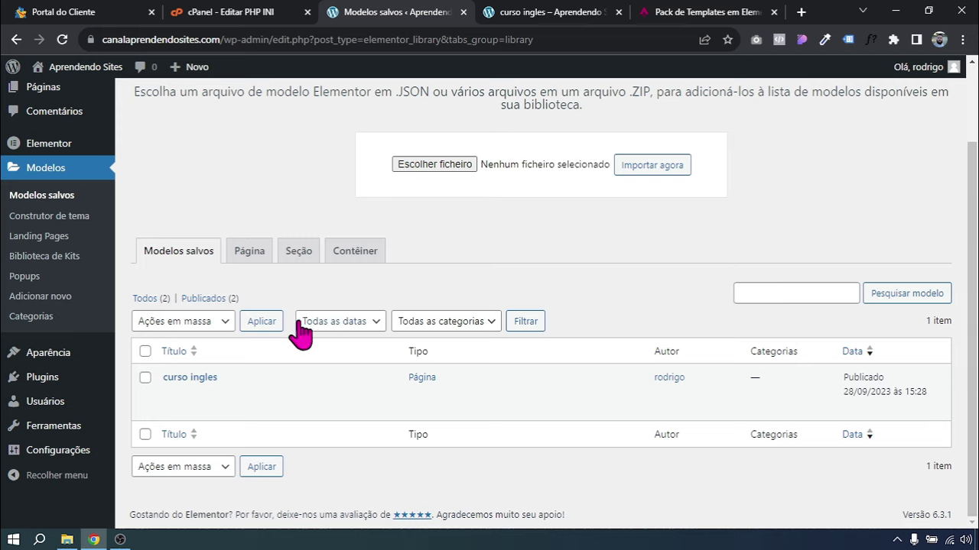
mouse_move(205, 405)
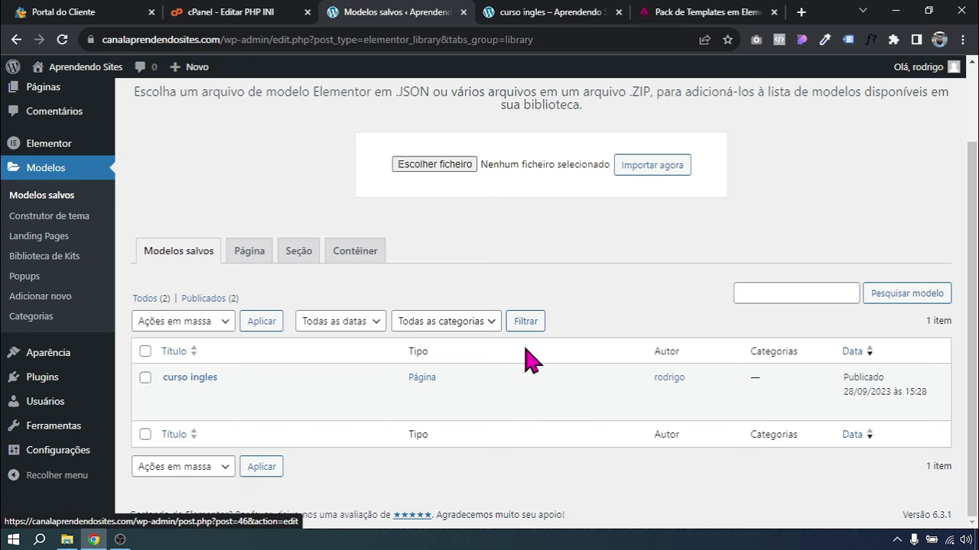
- List all the site's pages and open "Página de exemplo" for editing with Elementor
scroll(527, 360, "up", 3)
mouse_move(98, 193)
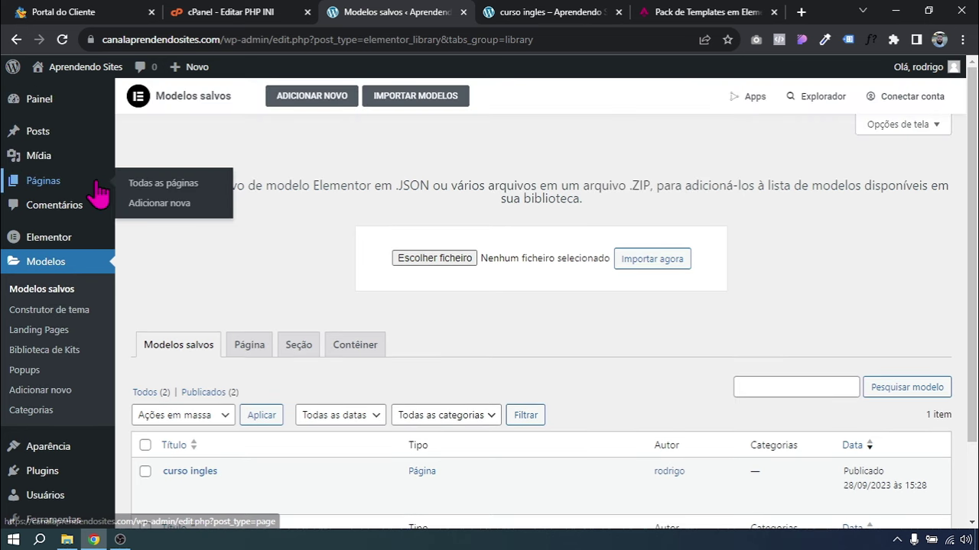
left_click(142, 184)
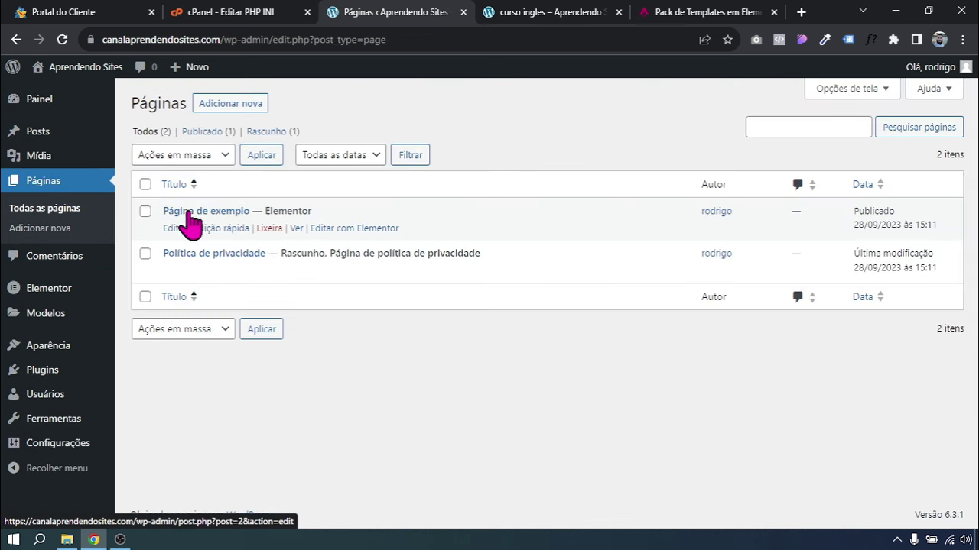
left_click(333, 229)
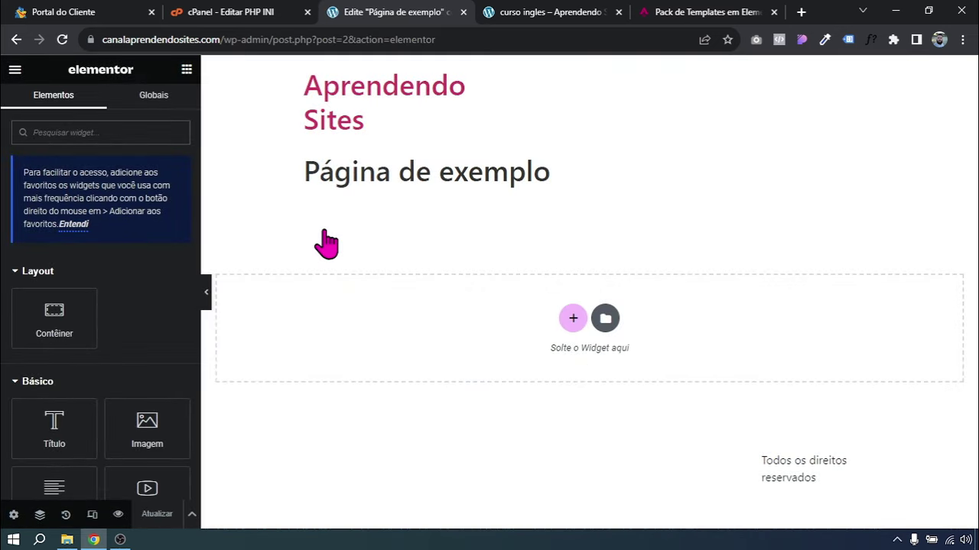
- Insert the saved "curso ingles" template into the page, applying the template's page settings too
left_click(605, 320)
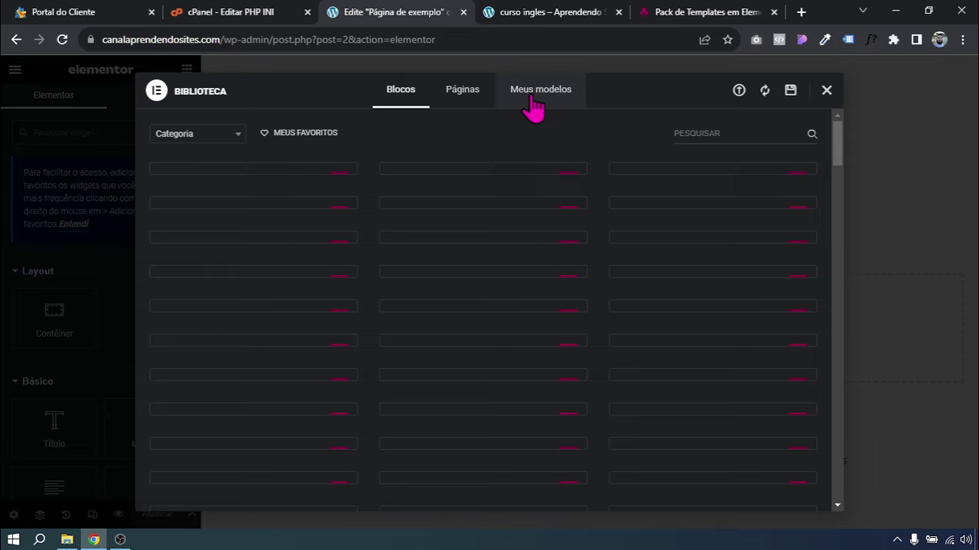
left_click(533, 109)
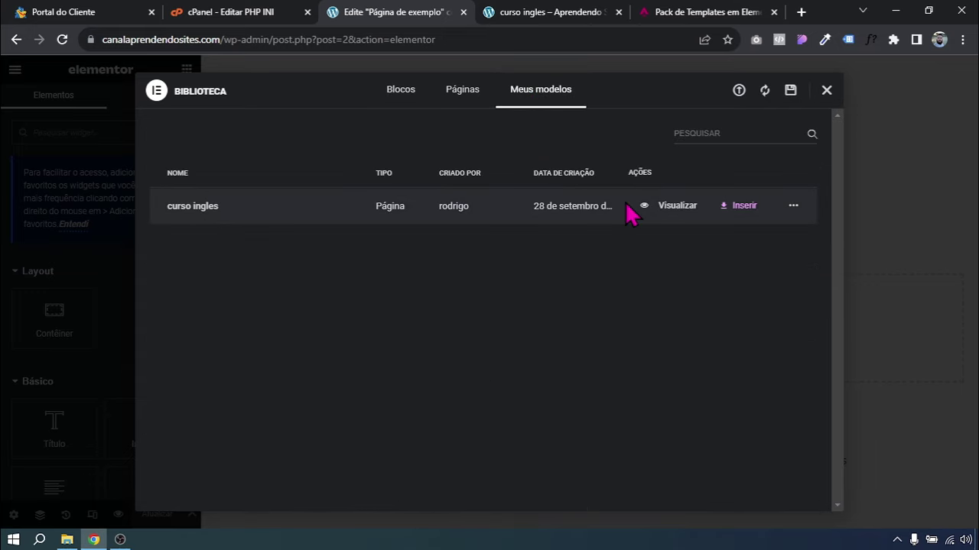
left_click(742, 208)
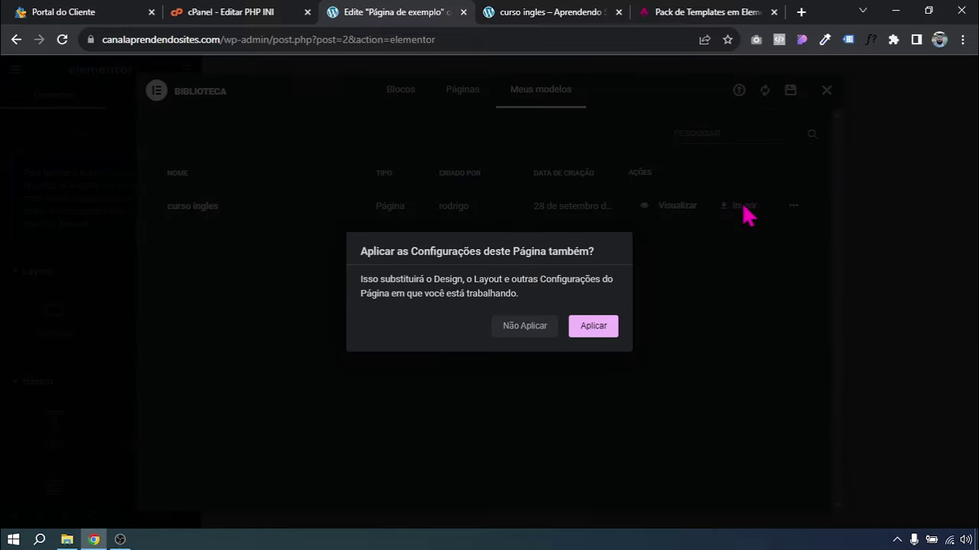
left_click(591, 327)
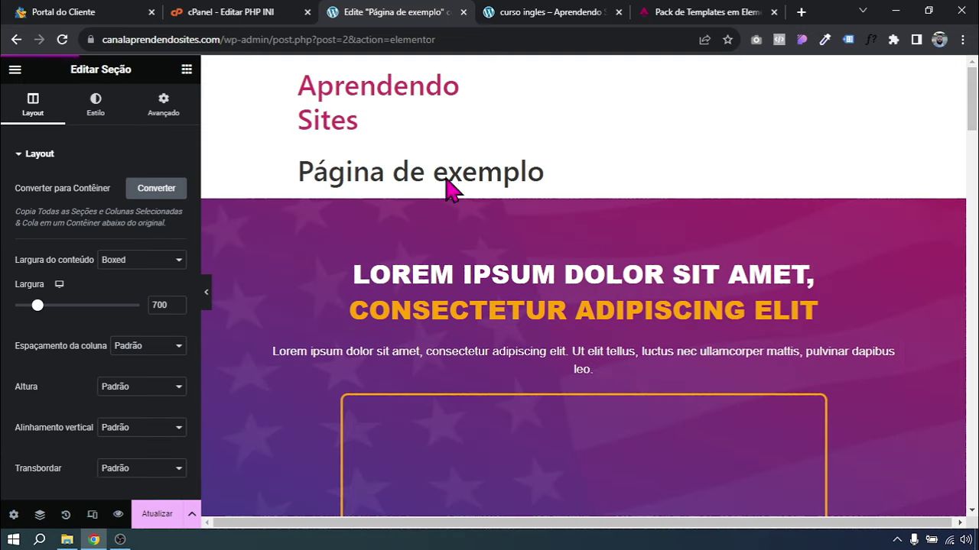
- Review the inserted template's sections in the editor, from the video header down to the numbered cards
left_click(397, 137)
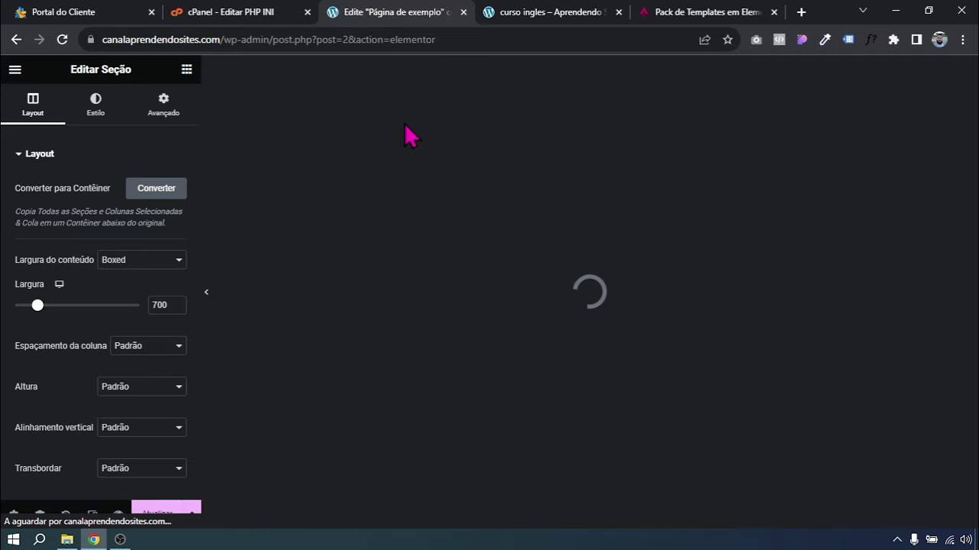
scroll(539, 223, "down", 5)
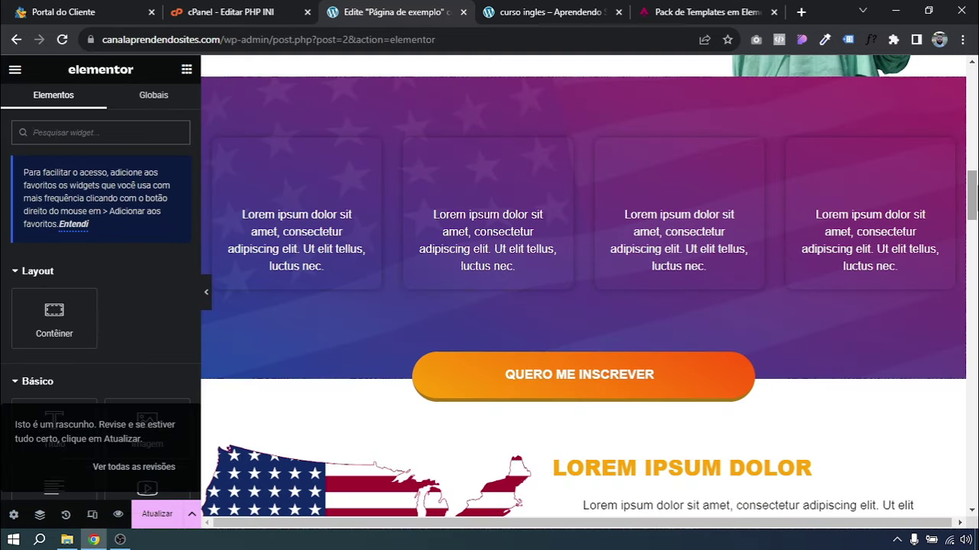
left_click(517, 192)
scroll(517, 192, "down", 10)
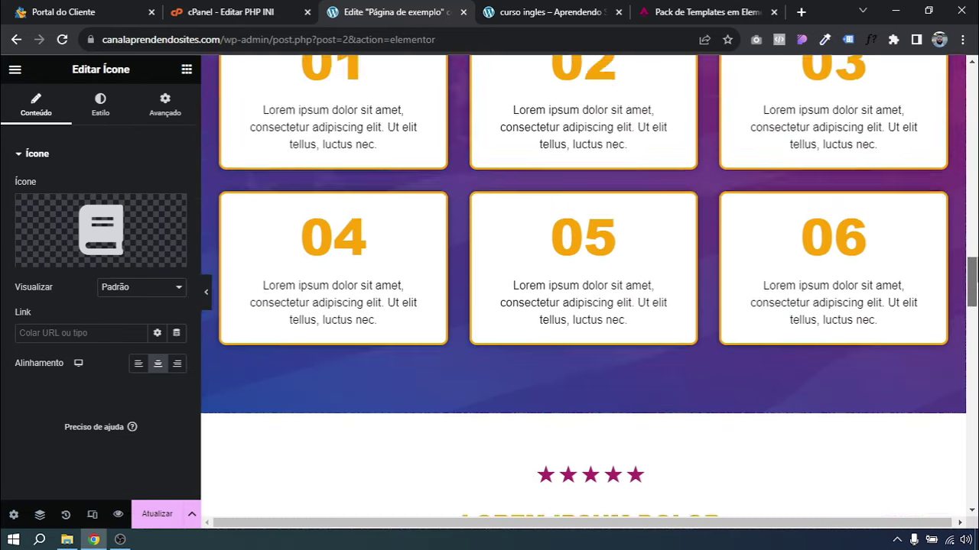
scroll(617, 168, "up", 10)
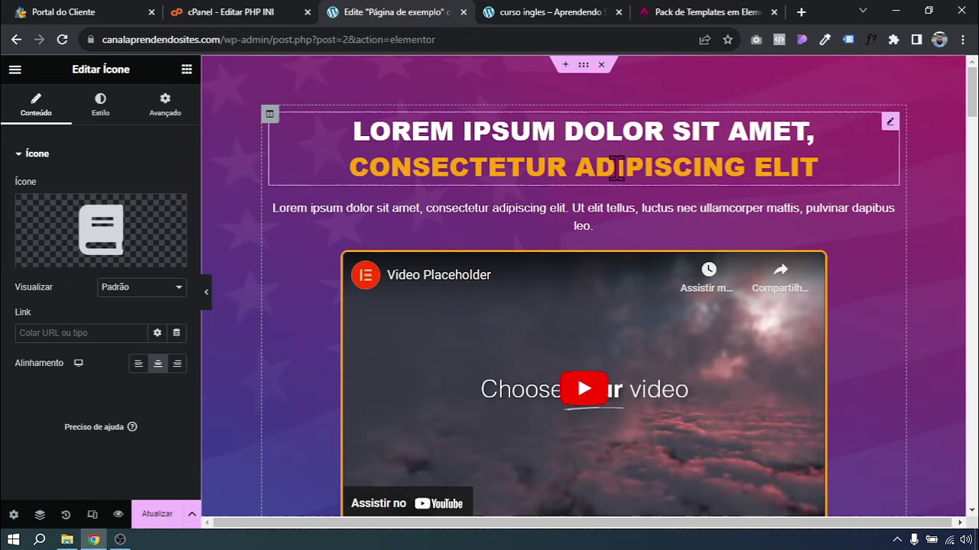
scroll(943, 120, "down", 3)
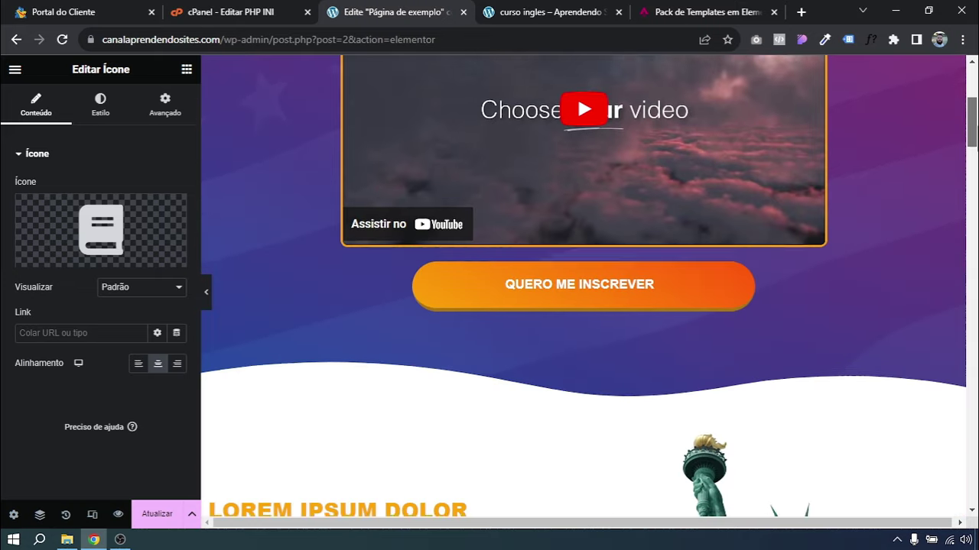
scroll(516, 226, "down", 8)
scroll(516, 225, "up", 10)
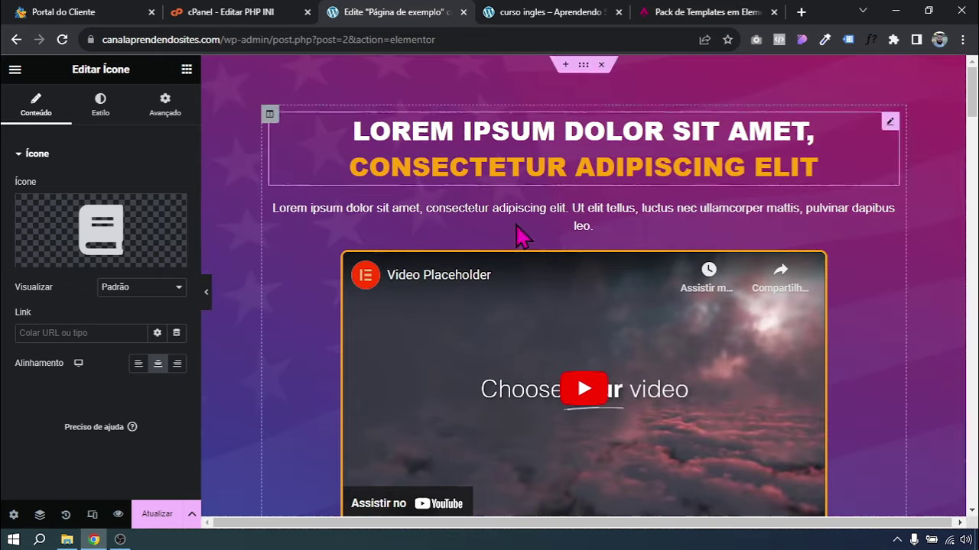
- Update the page and open its preview
left_click(159, 514)
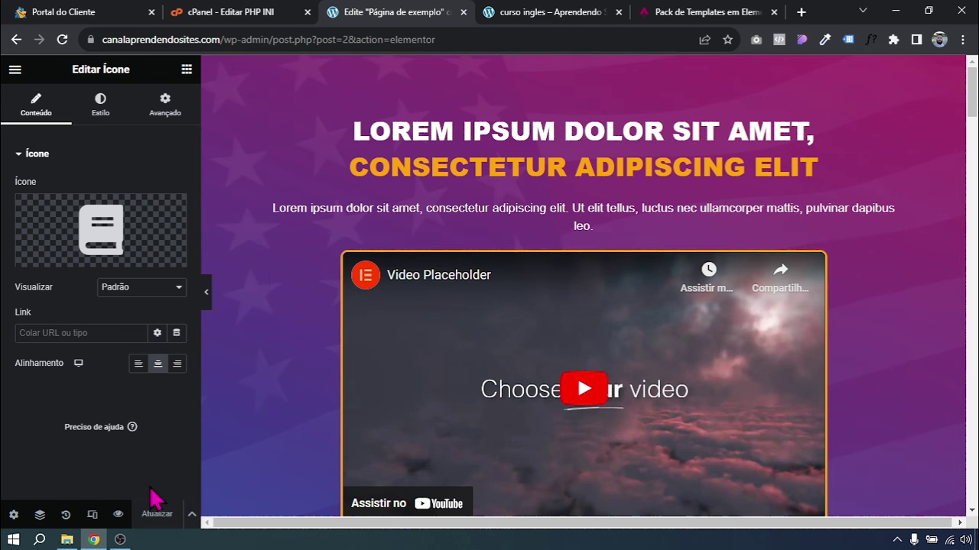
left_click(122, 514)
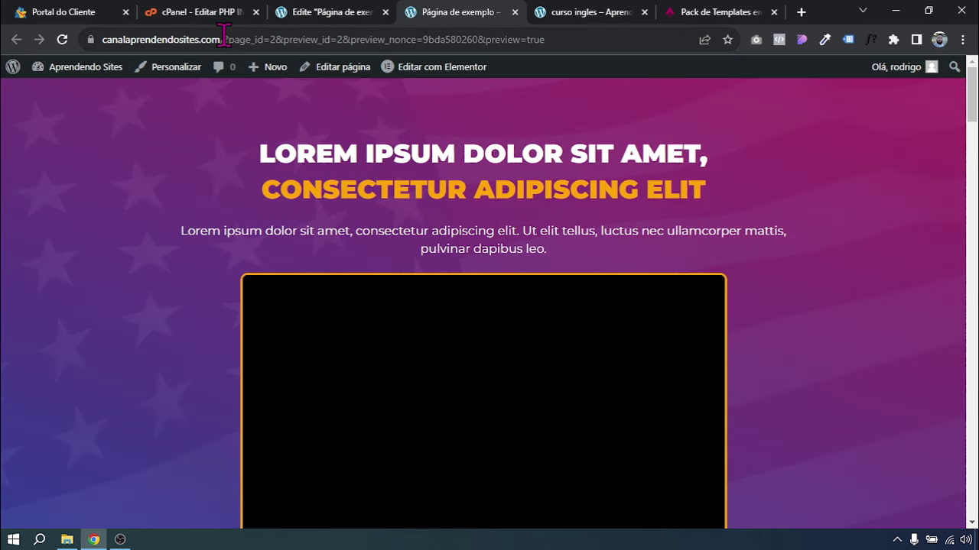
- Load the page at its address ending in ?page_id=2 without the preview parameters, review it and return to the Elementor editor
left_click(224, 38)
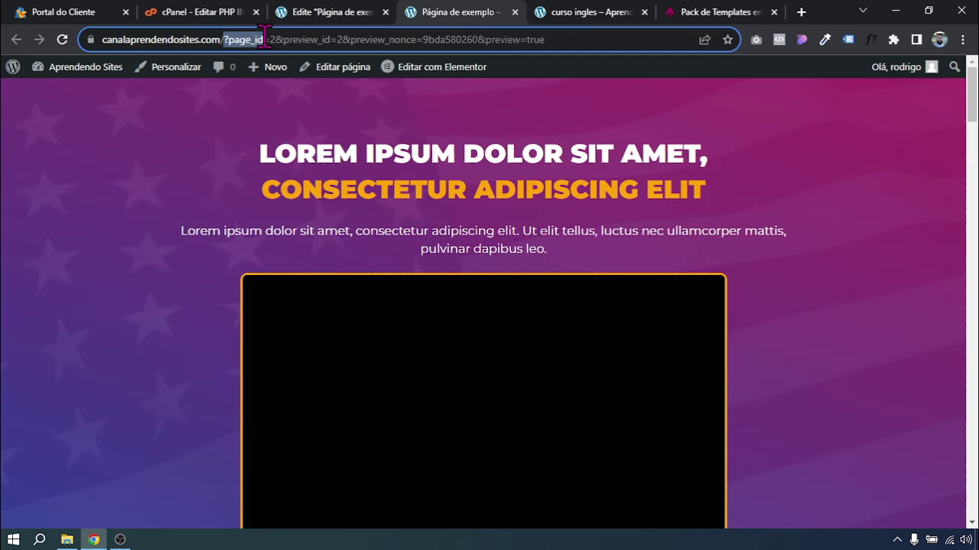
left_click(277, 39)
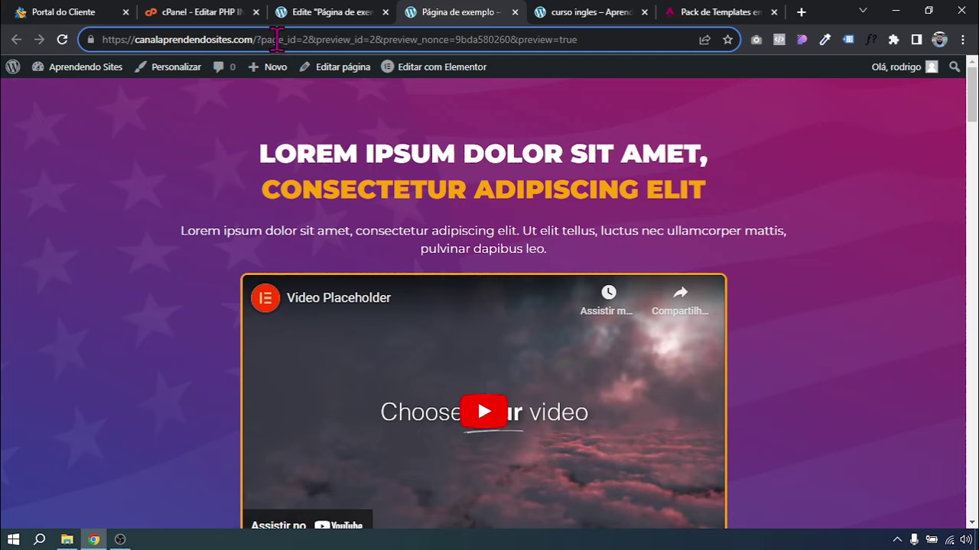
left_click_drag(309, 39, 651, 45)
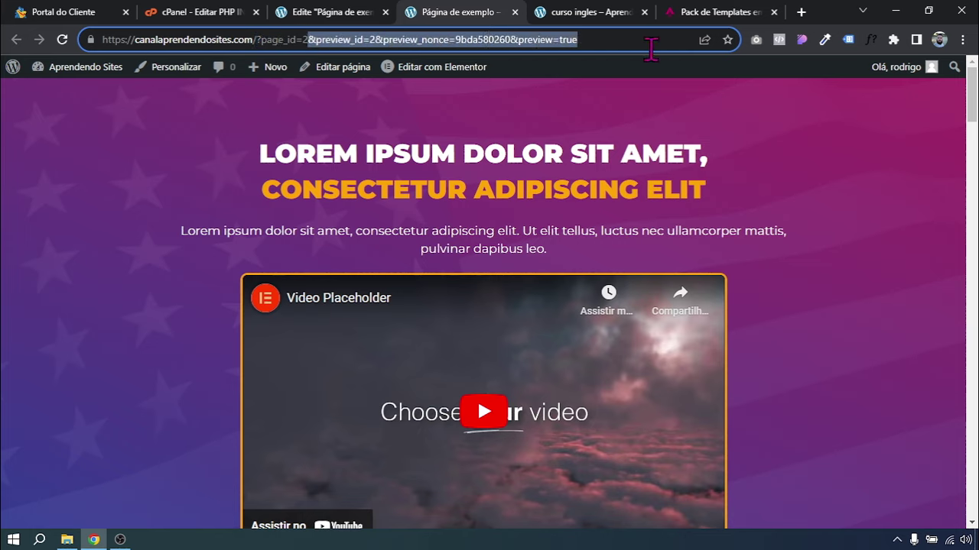
key("BackSpace")
key("Return")
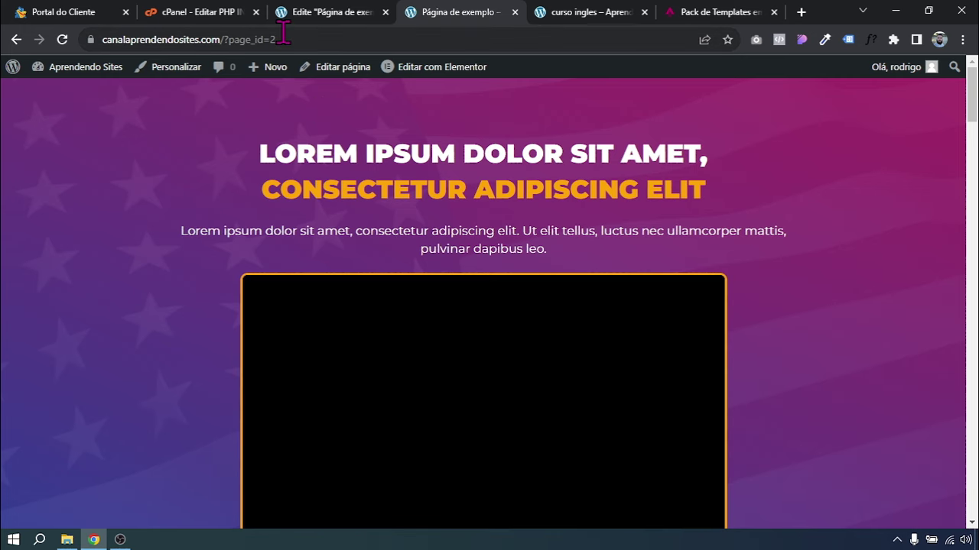
scroll(932, 125, "down", 10)
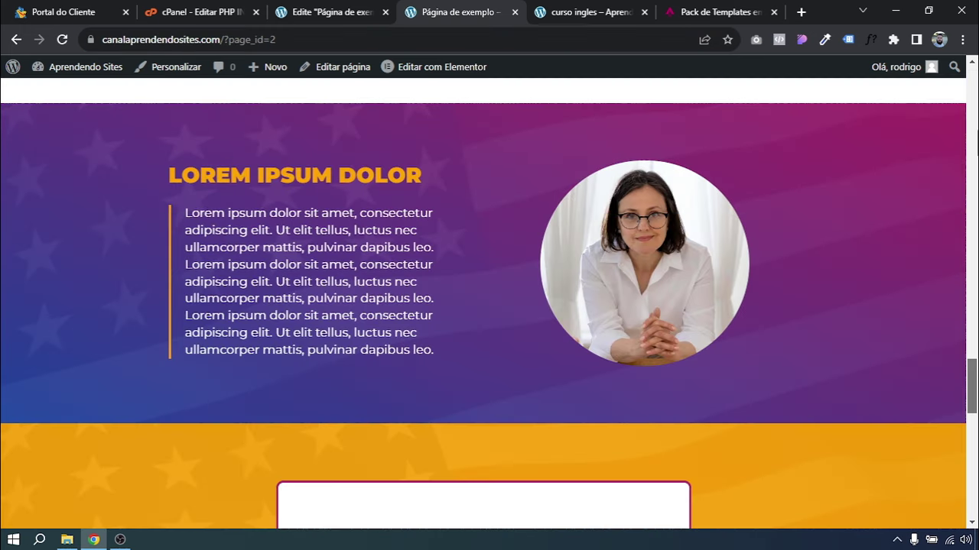
scroll(971, 134, "up", 10)
left_click(339, 14)
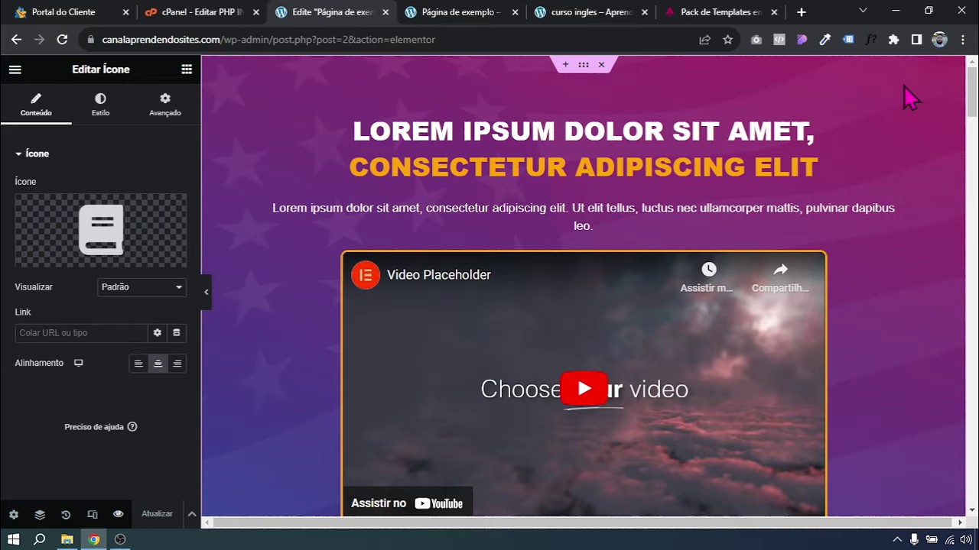
mouse_move(972, 89)
left_mouse_down()
mouse_move(974, 439)
mouse_move(973, 84)
left_mouse_up()
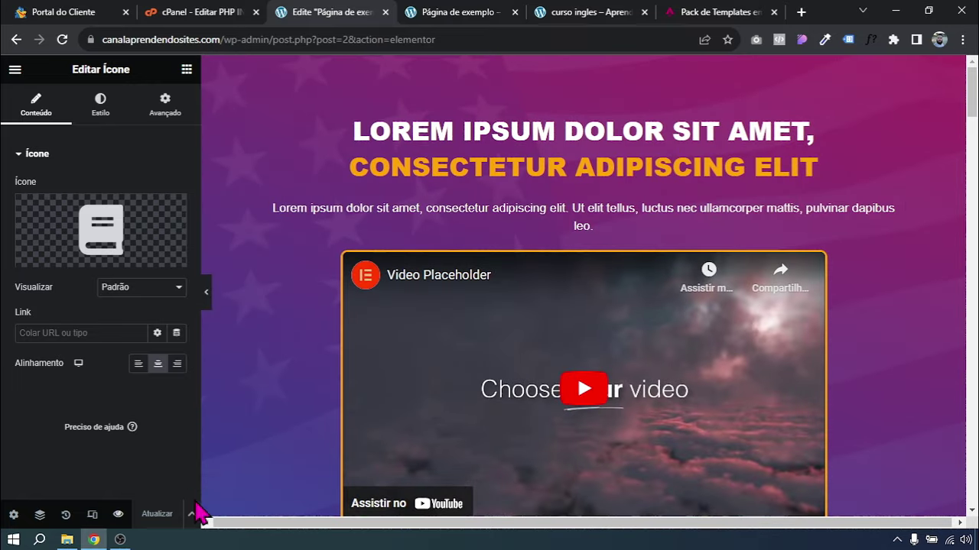
left_click(192, 514)
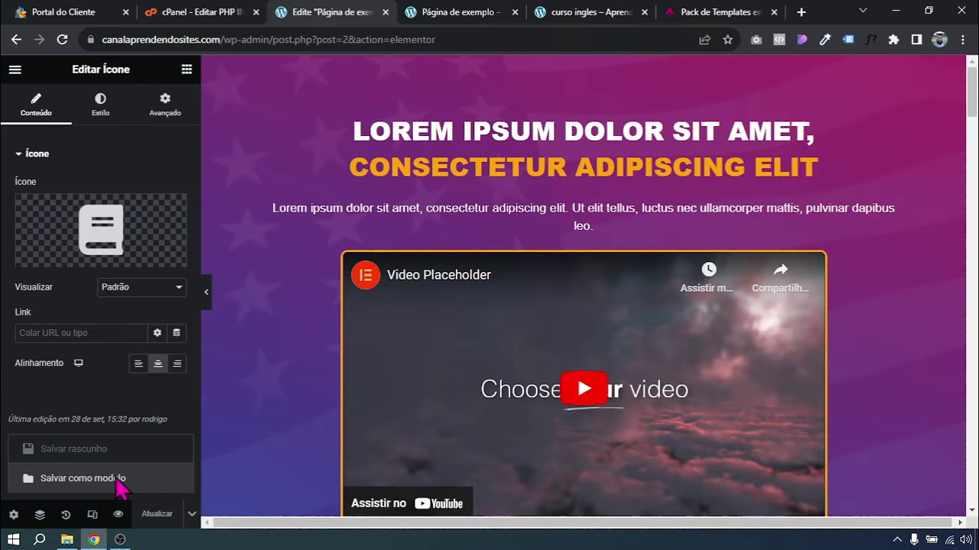
left_click(83, 478)
left_click(826, 92)
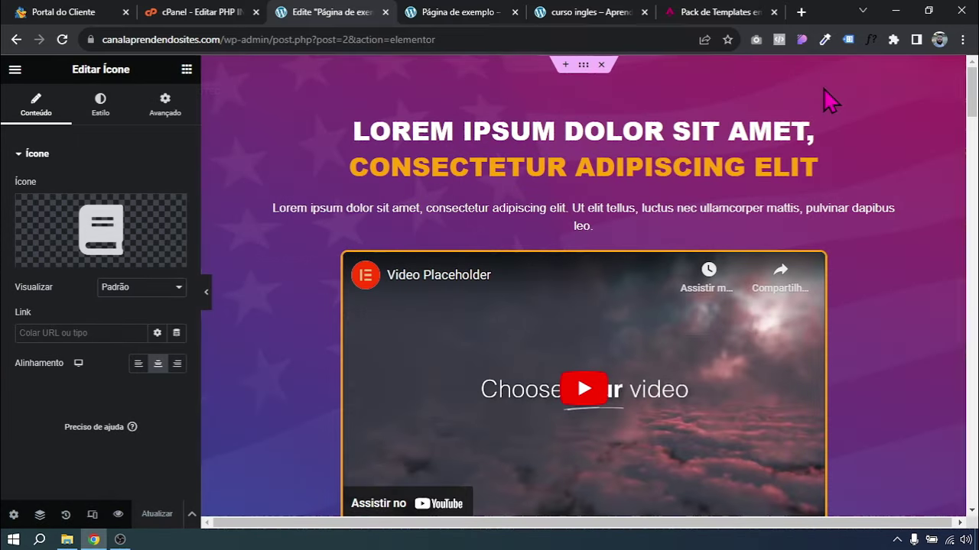
mouse_move(971, 92)
left_mouse_down()
mouse_move(971, 165)
mouse_move(971, 84)
left_mouse_up()
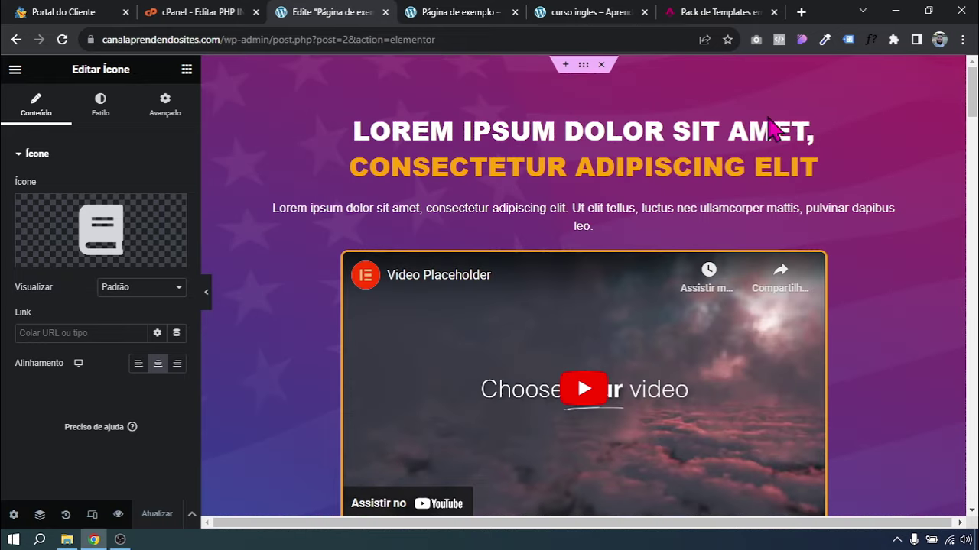
- Delete the opening section with the headline and video, and update the page
left_click(601, 66)
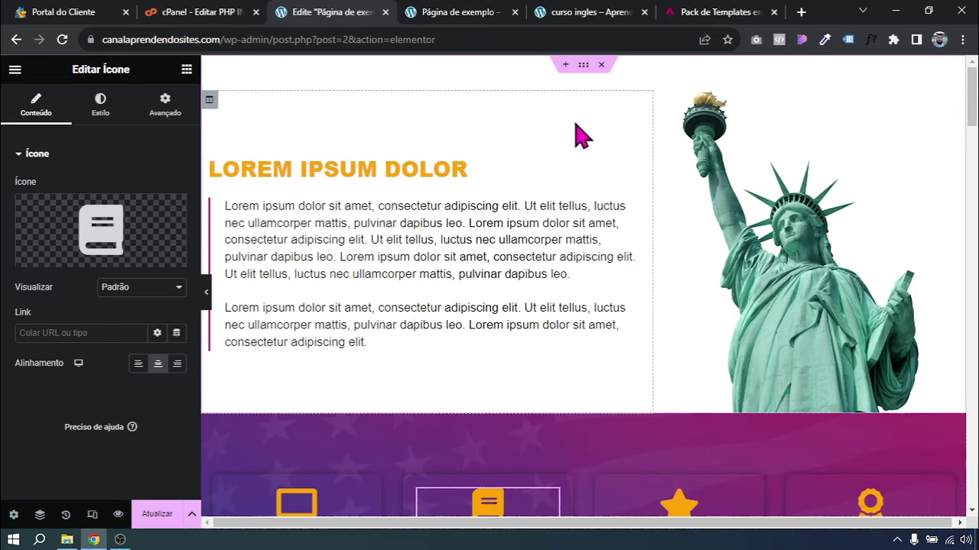
left_click(164, 516)
- Save the modified page to the library as a template named "curso ingles 2"
left_click(189, 520)
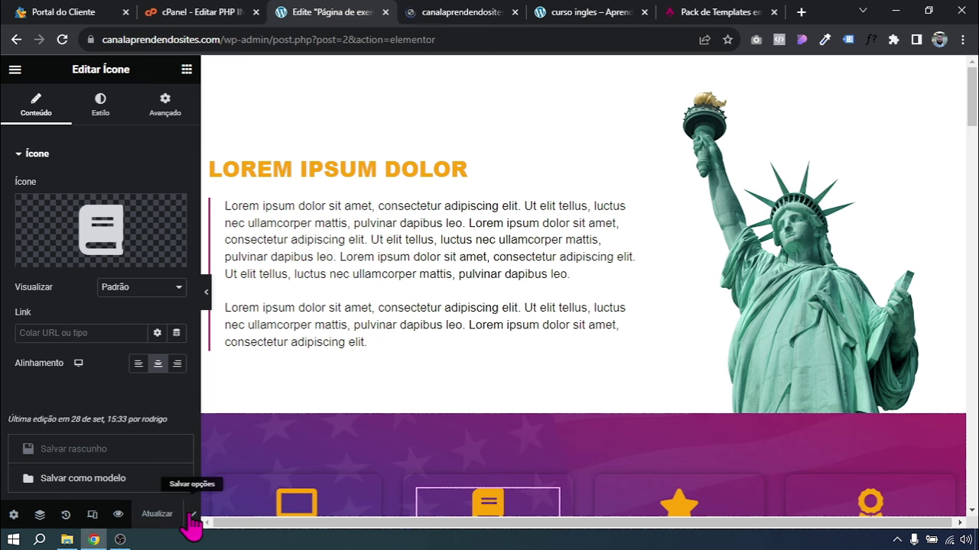
left_click(113, 481)
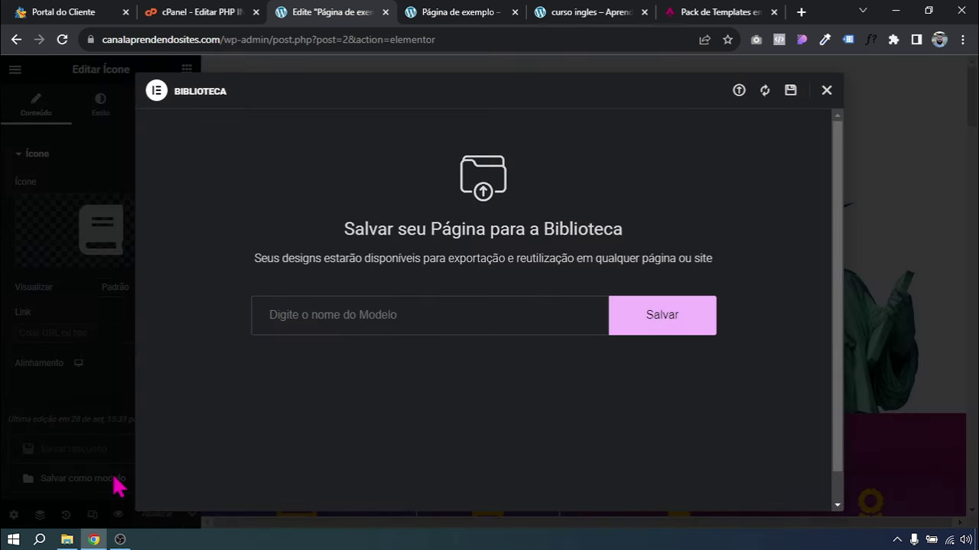
left_click(341, 324)
type("curso ingles 2")
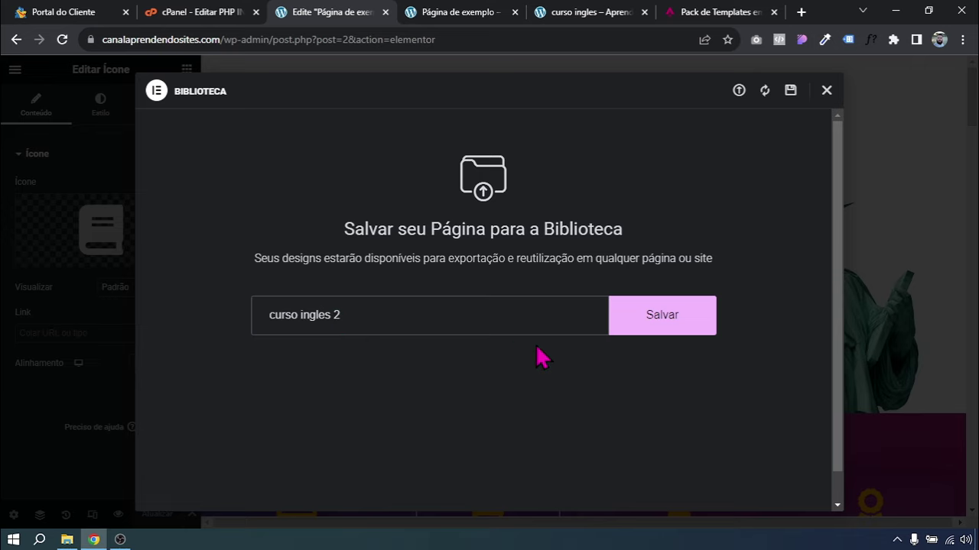
left_click(633, 331)
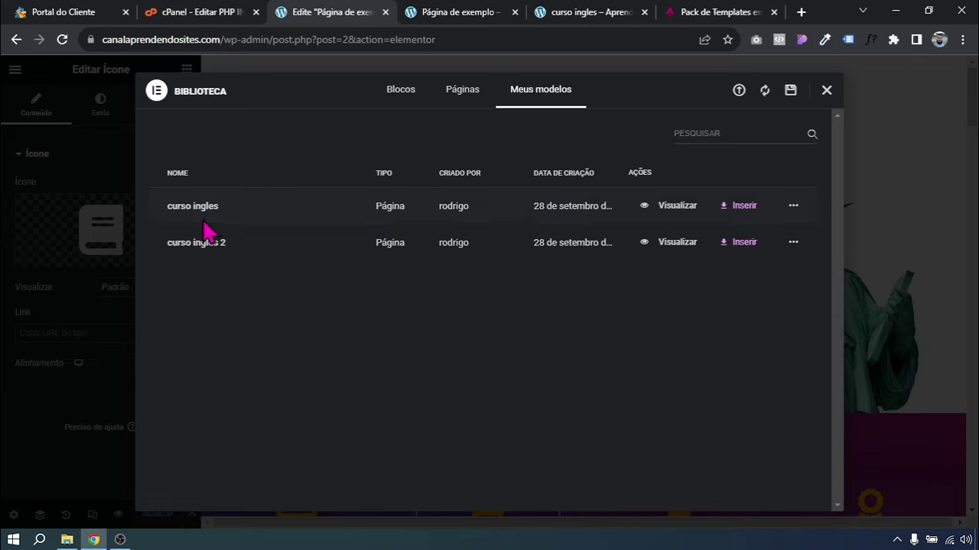
- Preview the saved templates "curso ingles" and "curso ingles 2" to compare them, and return to the template library in the editor
right_click(681, 207)
left_click(652, 207)
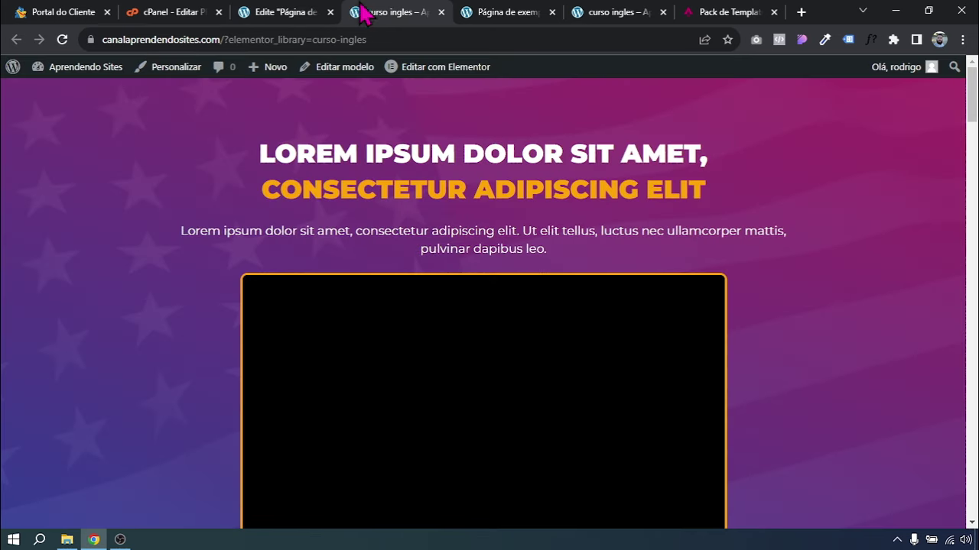
left_click(321, 12)
left_click(673, 243)
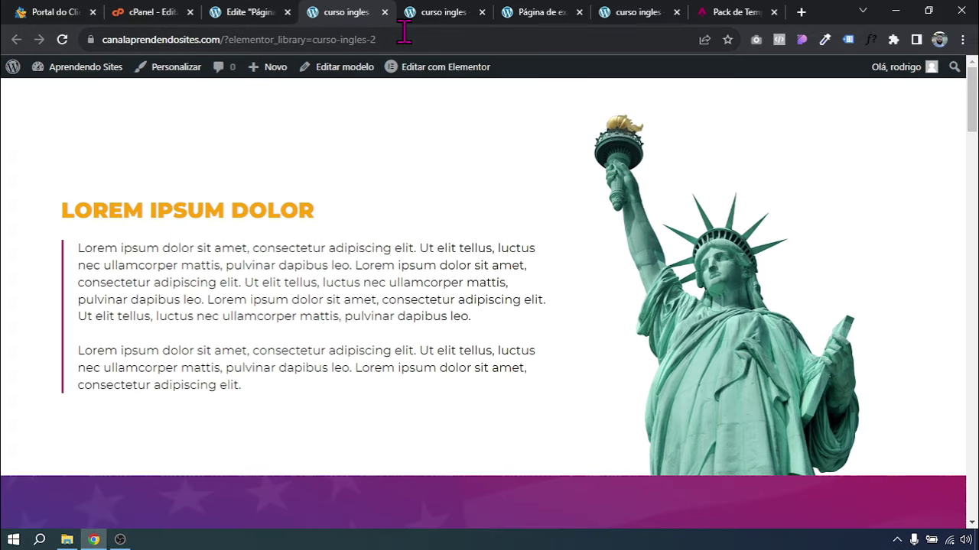
left_click(386, 13)
left_click(258, 12)
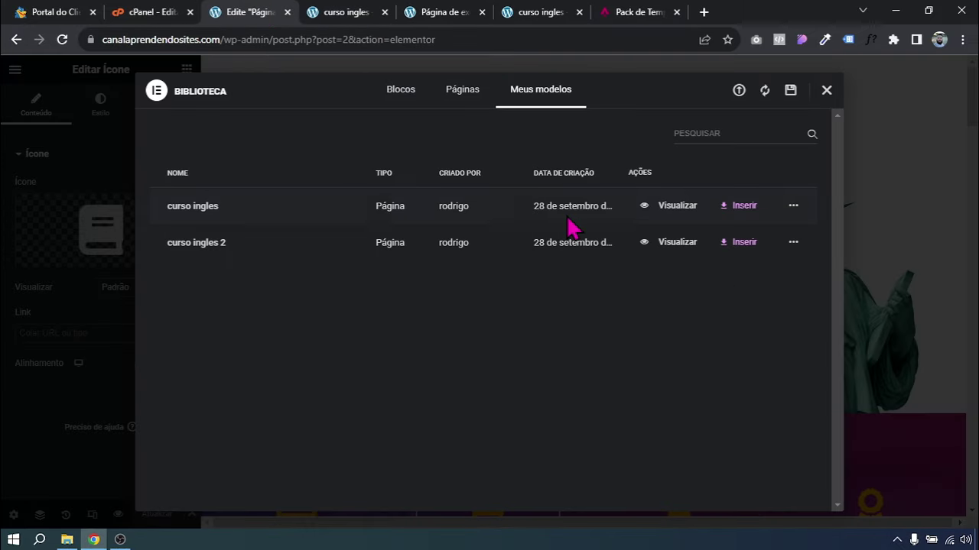
- Export the "curso ingles 2" template from the library and close the library
left_click(791, 244)
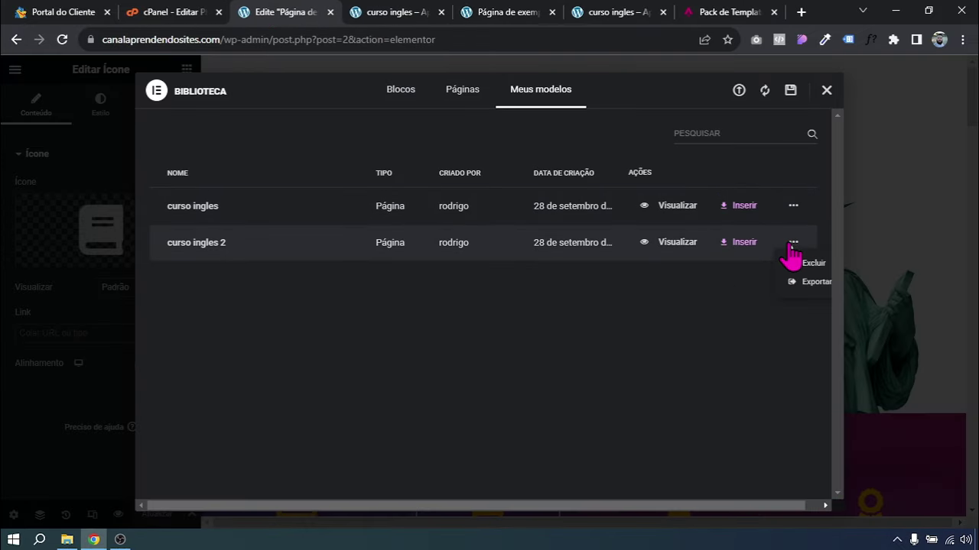
left_click(807, 284)
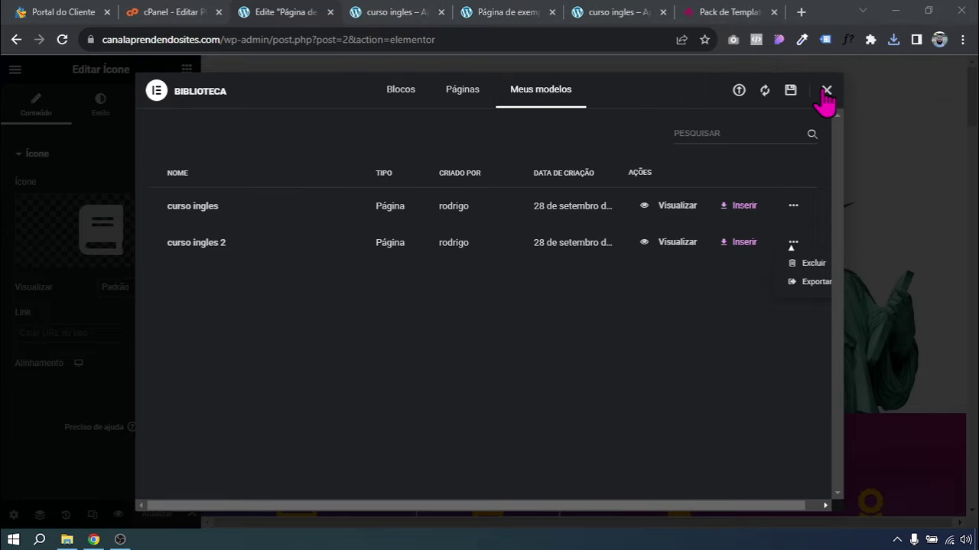
left_click(825, 90)
- Load the site's /wp-admin/ dashboard in place of the editor and open the list of saved Elementor templates
left_click_drag(269, 40, 505, 36)
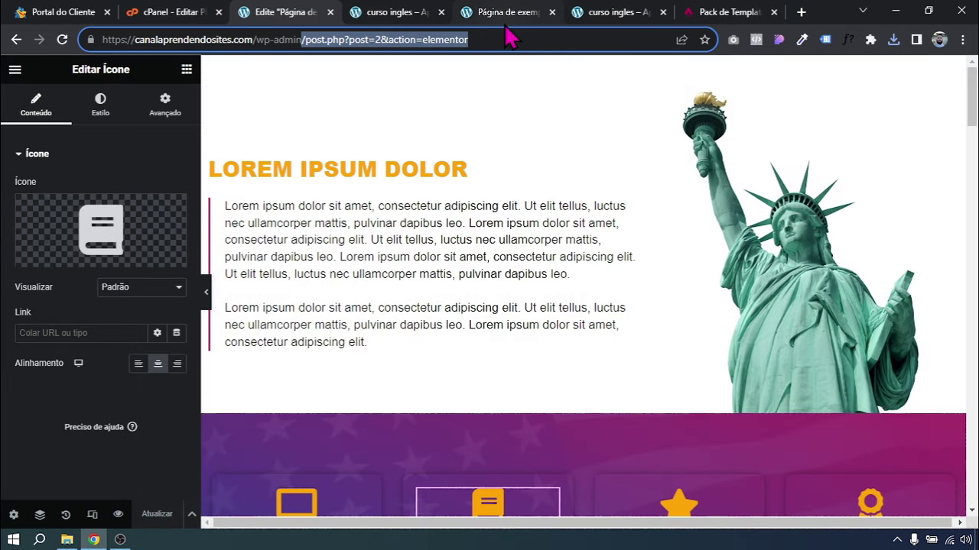
key("BackSpace")
key("Return")
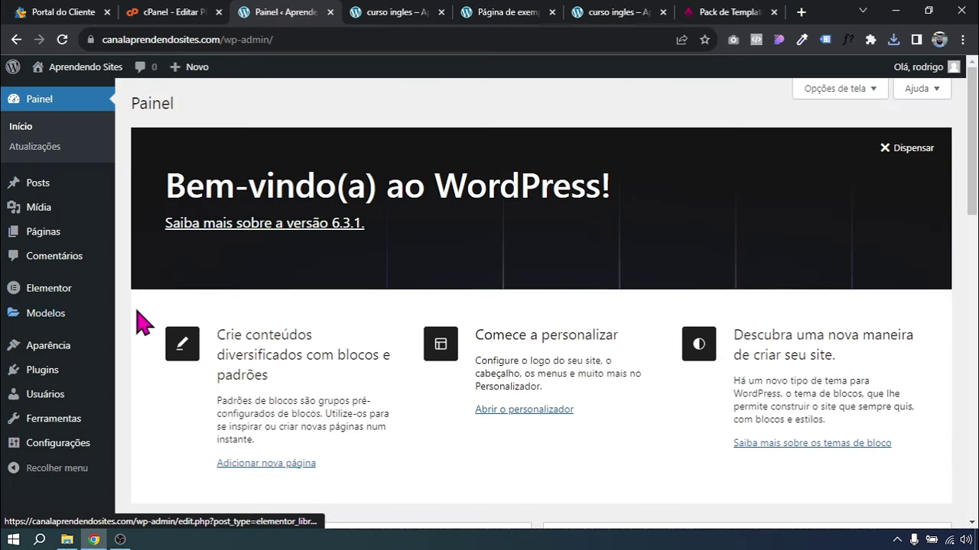
mouse_move(88, 324)
left_click(138, 316)
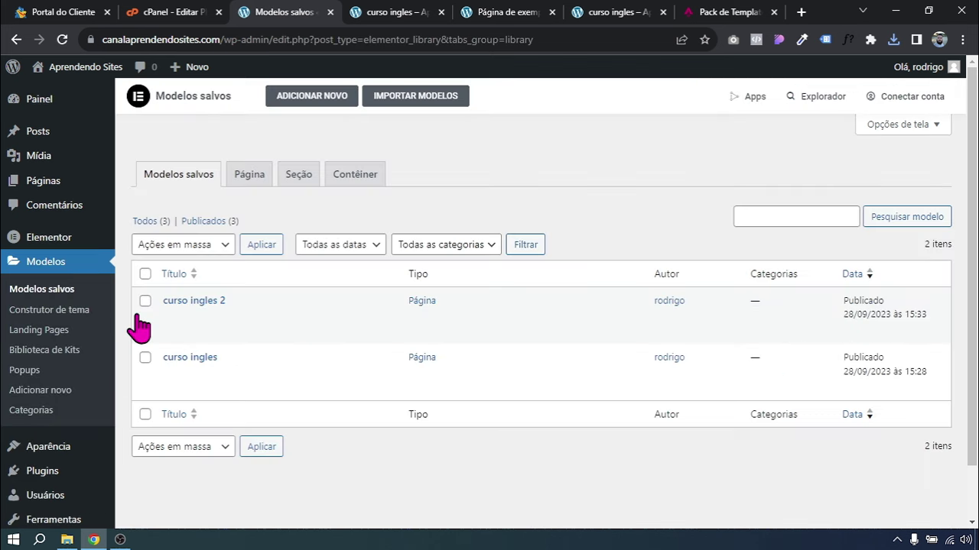
scroll(597, 283, "down", 2)
scroll(622, 295, "up", 2)
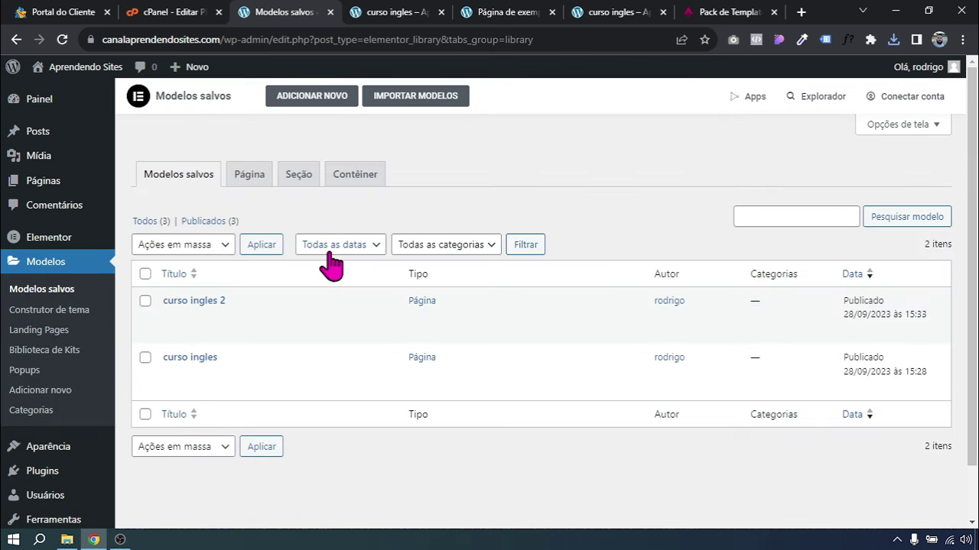